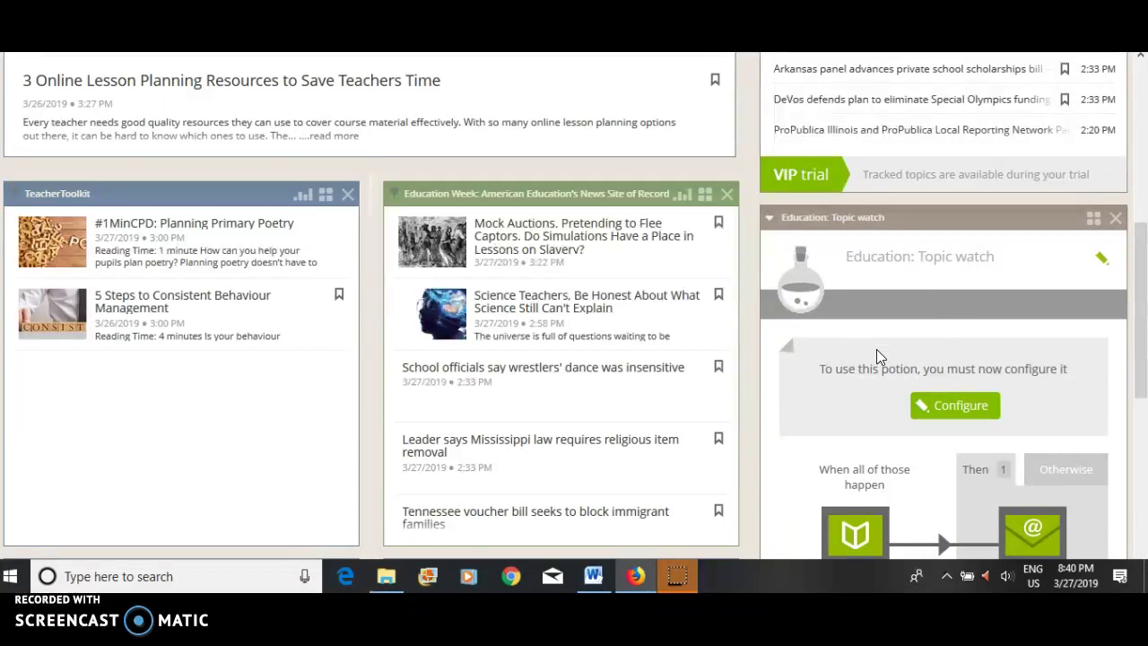
# Step: Configure the "Education: Topic watch" potion's Library trigger to watch for new articles in the Education library
pyautogui.scroll(-2, 993, 324)
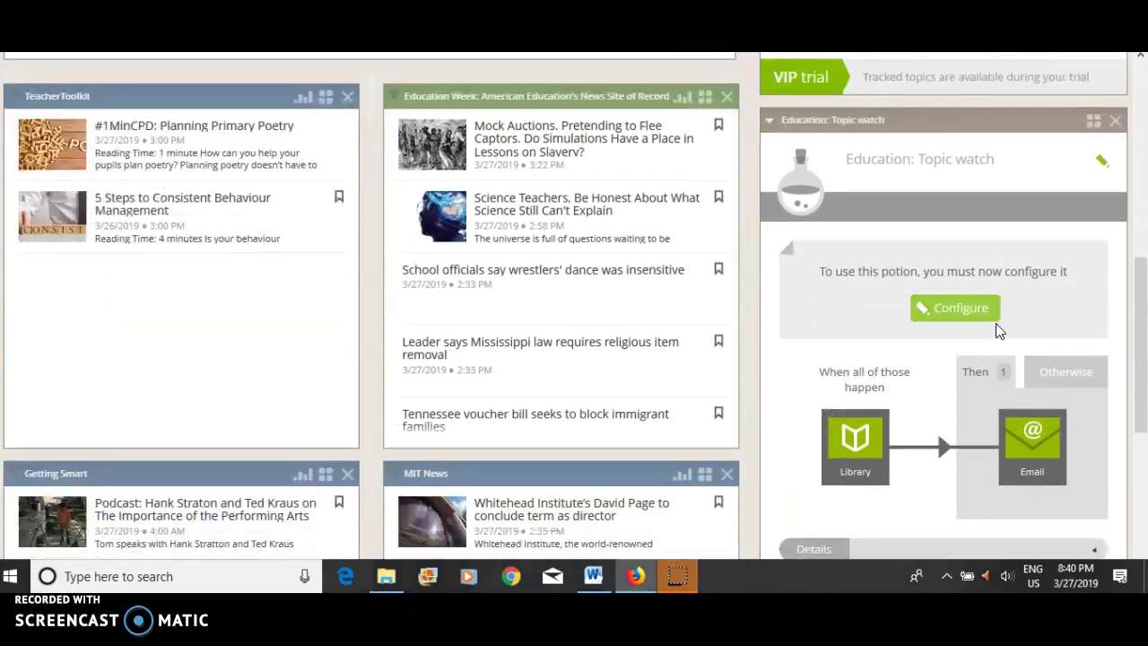
pyautogui.click(955, 296)
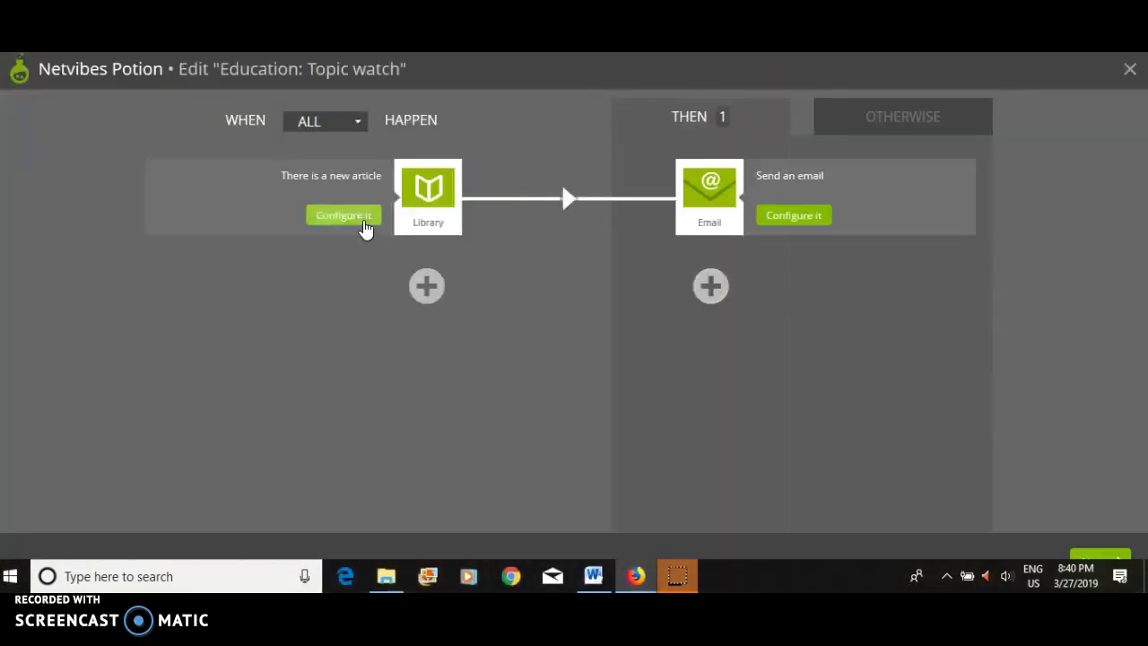
pyautogui.click(357, 226)
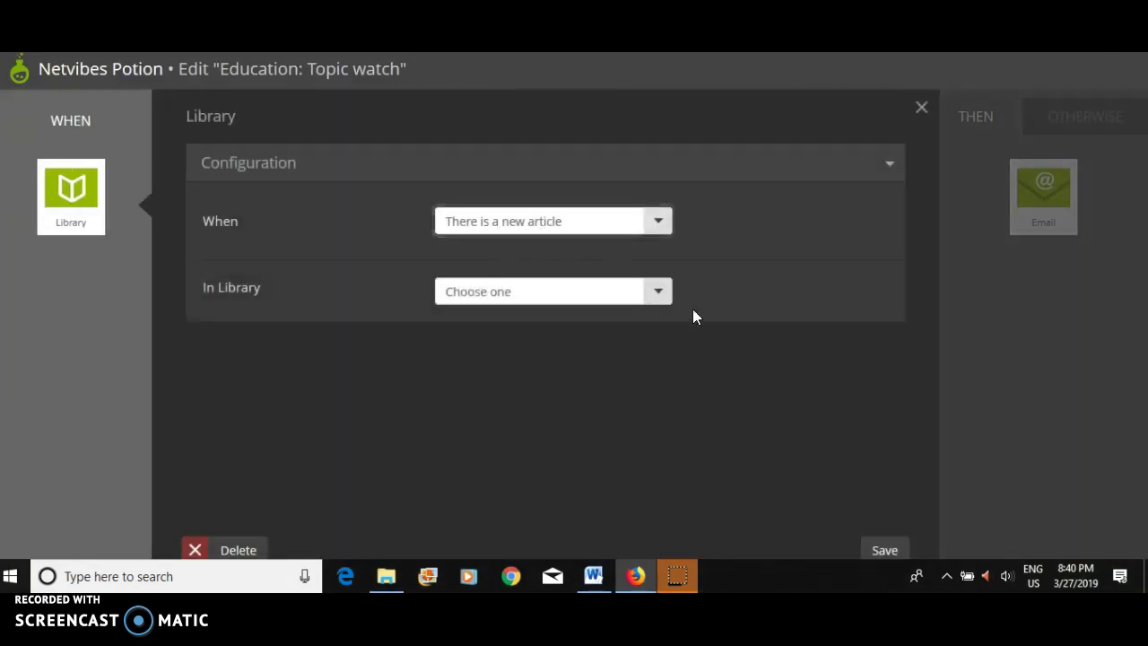
pyautogui.click(664, 293)
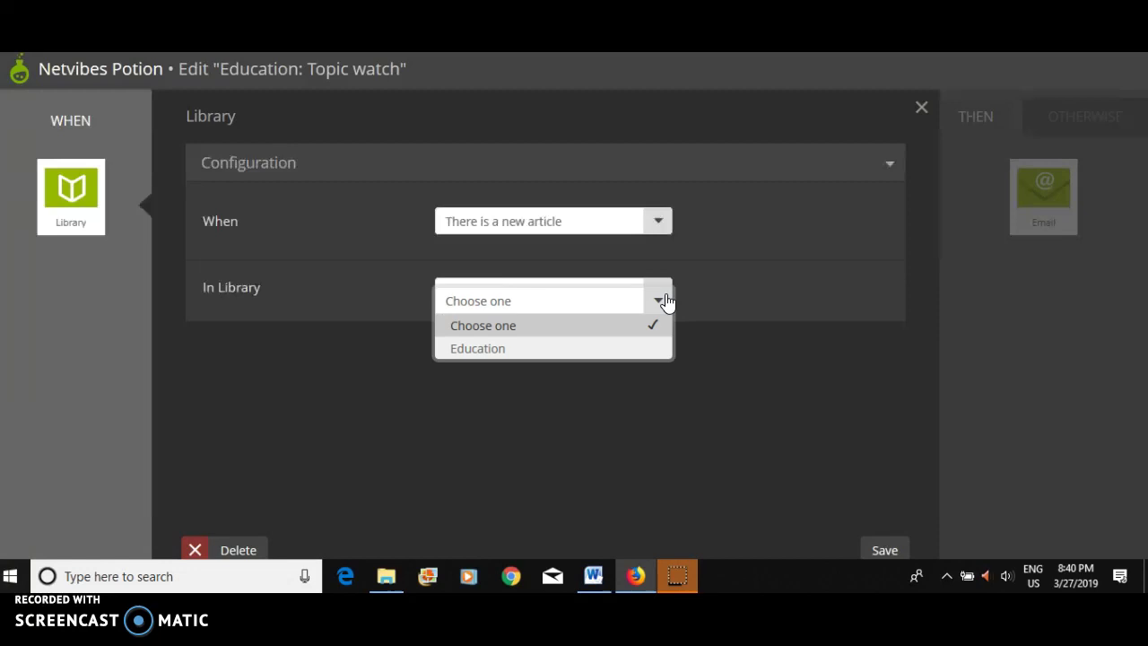
pyautogui.click(489, 353)
# Step: Add the condition that the article title contains "inquiry" and save the Library trigger
pyautogui.scroll(-1, 538, 365)
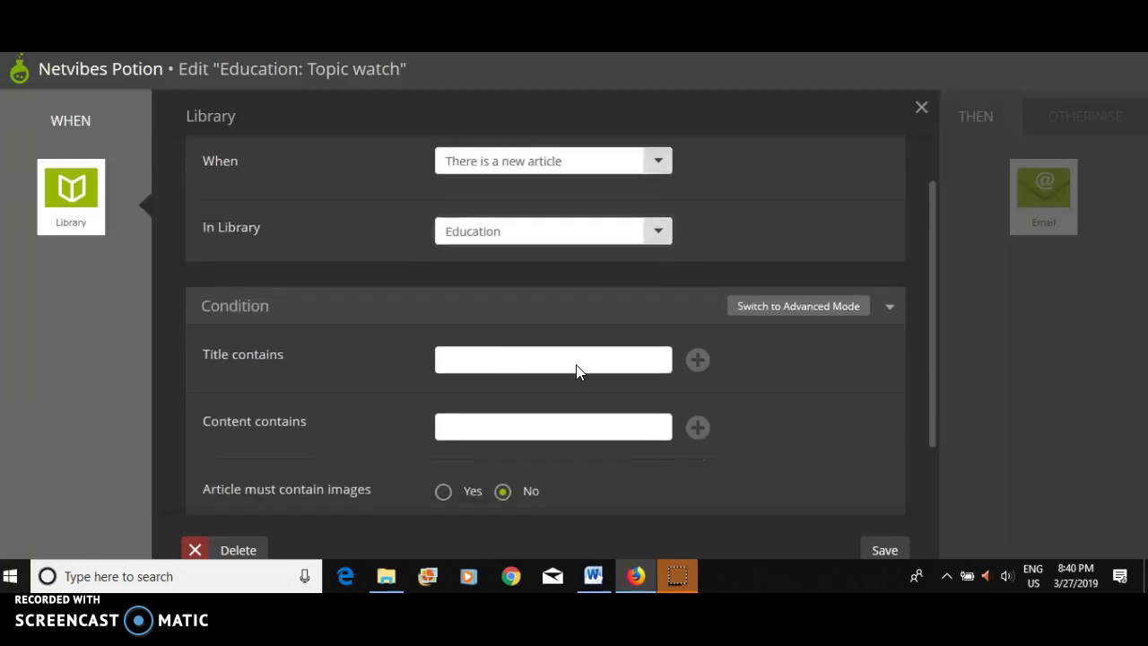
pyautogui.click(659, 340)
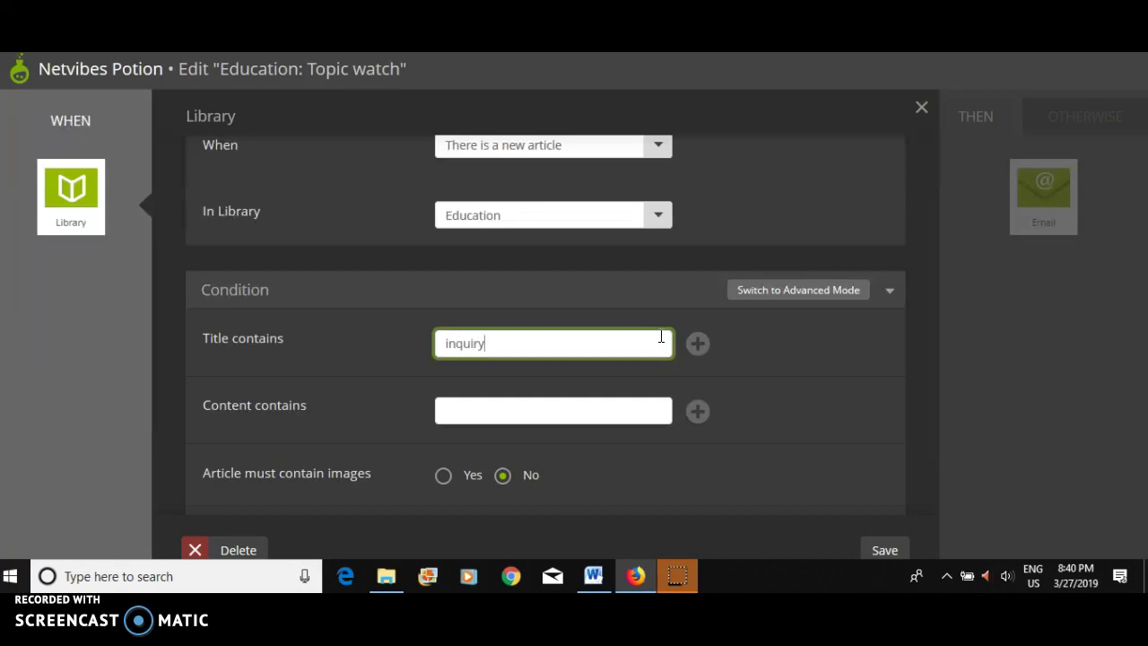
pyautogui.scroll(-1, 889, 342)
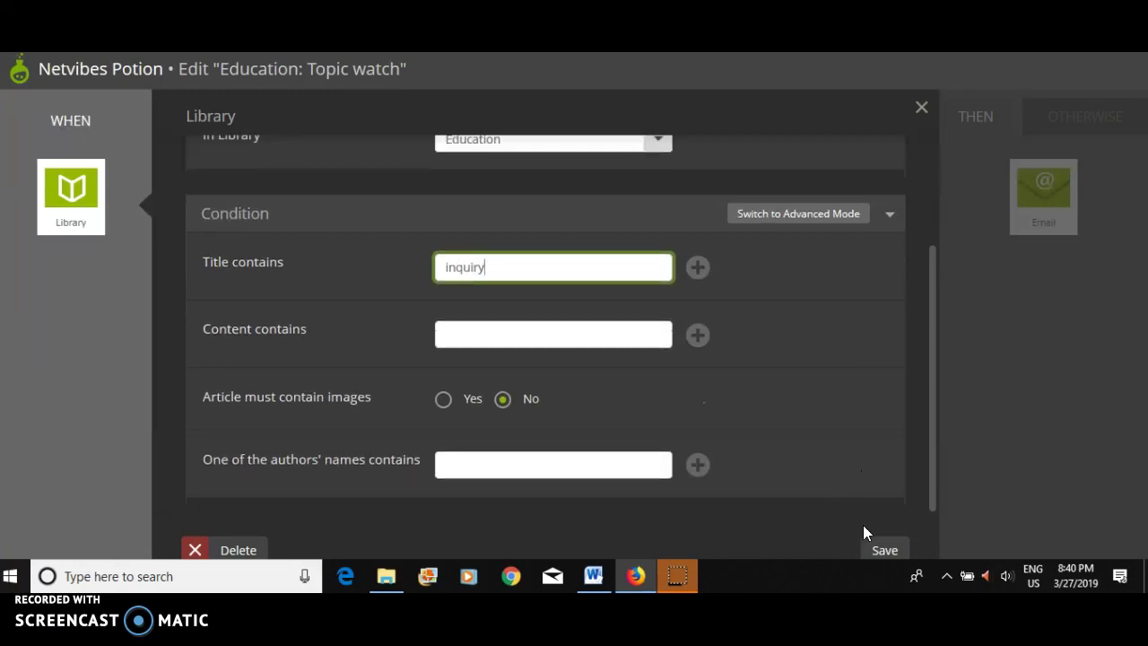
pyautogui.click(885, 551)
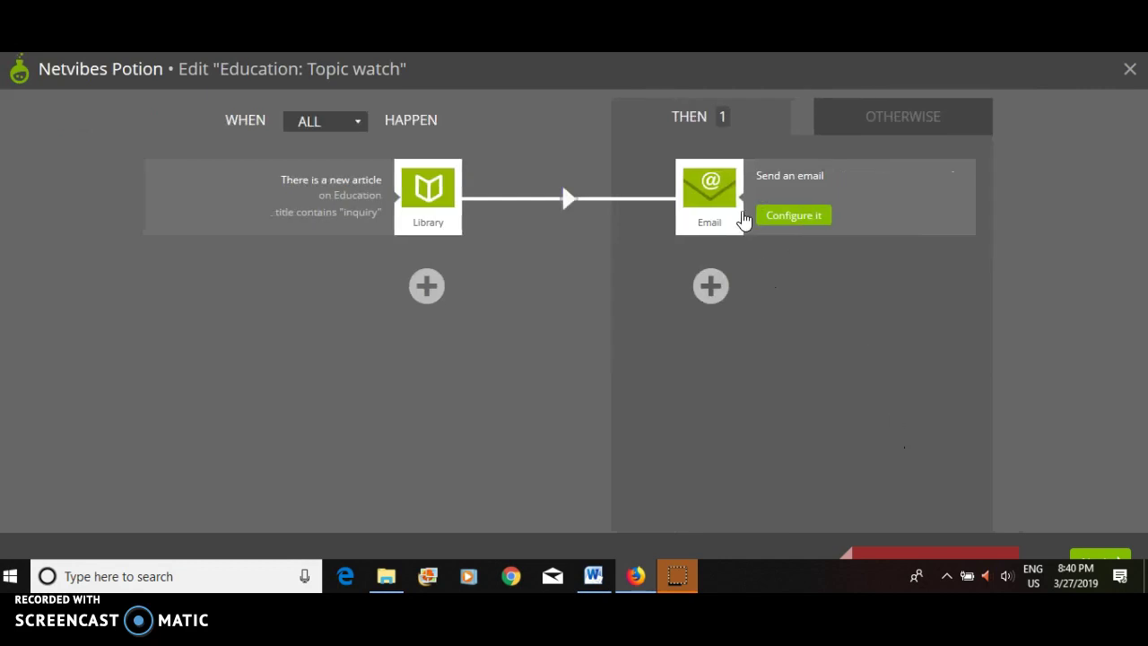
# Step: Configure the Email action to send an email to the existing recipient with the article's title and summary, and save it
pyautogui.click(814, 218)
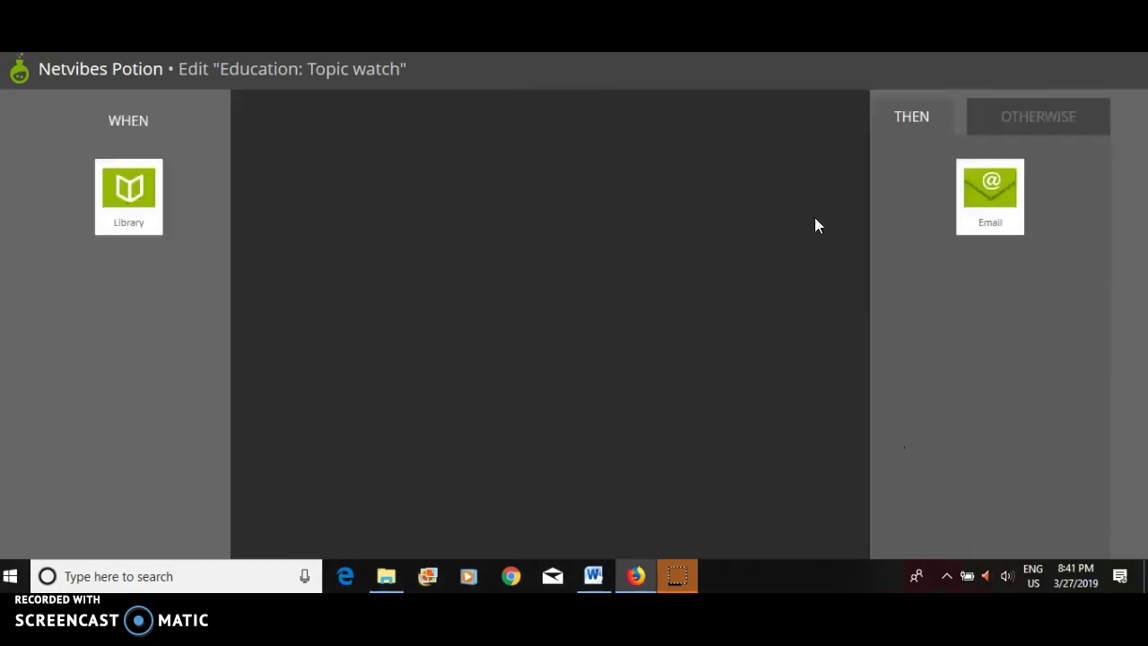
pyautogui.click(655, 238)
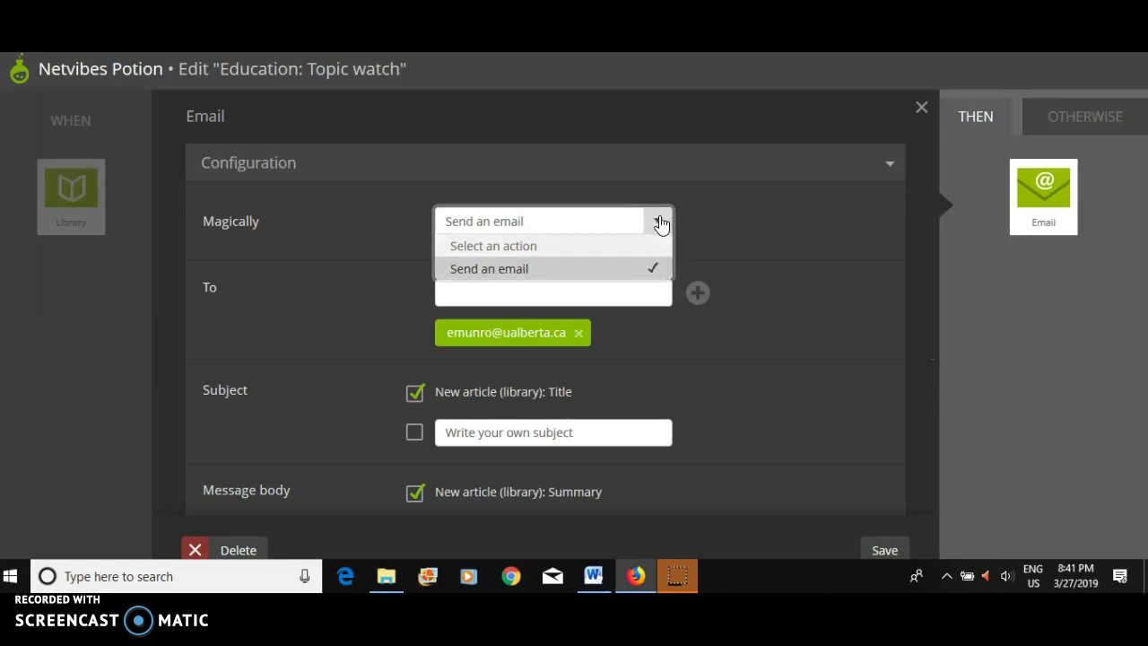
pyautogui.click(661, 223)
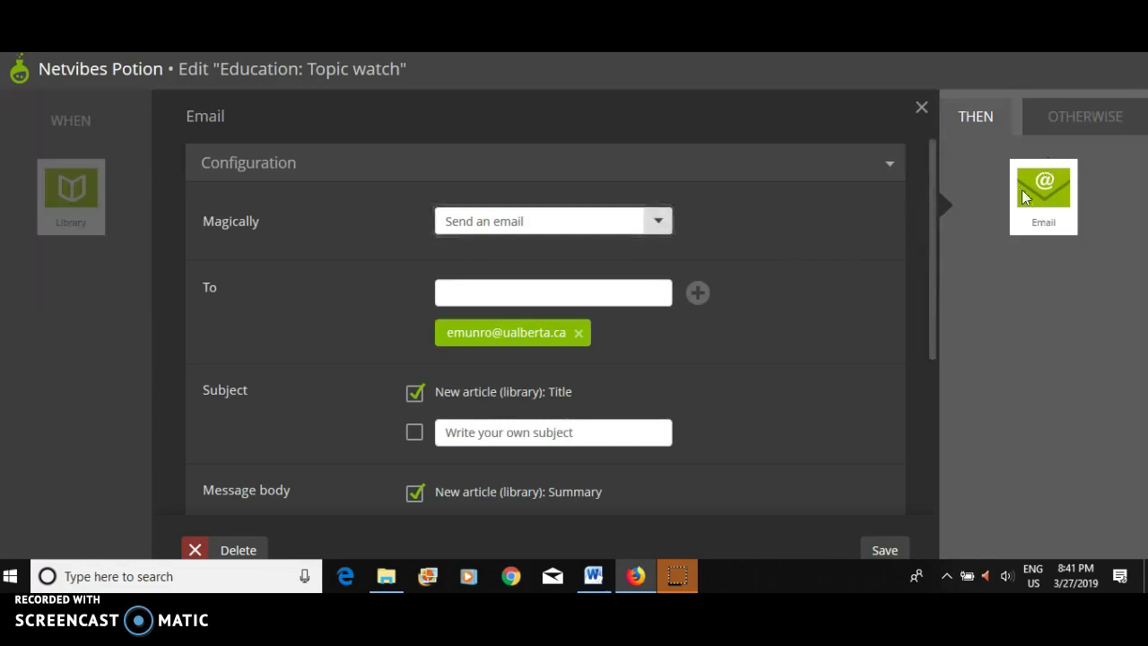
pyautogui.click(620, 297)
pyautogui.scroll(-1, 591, 296)
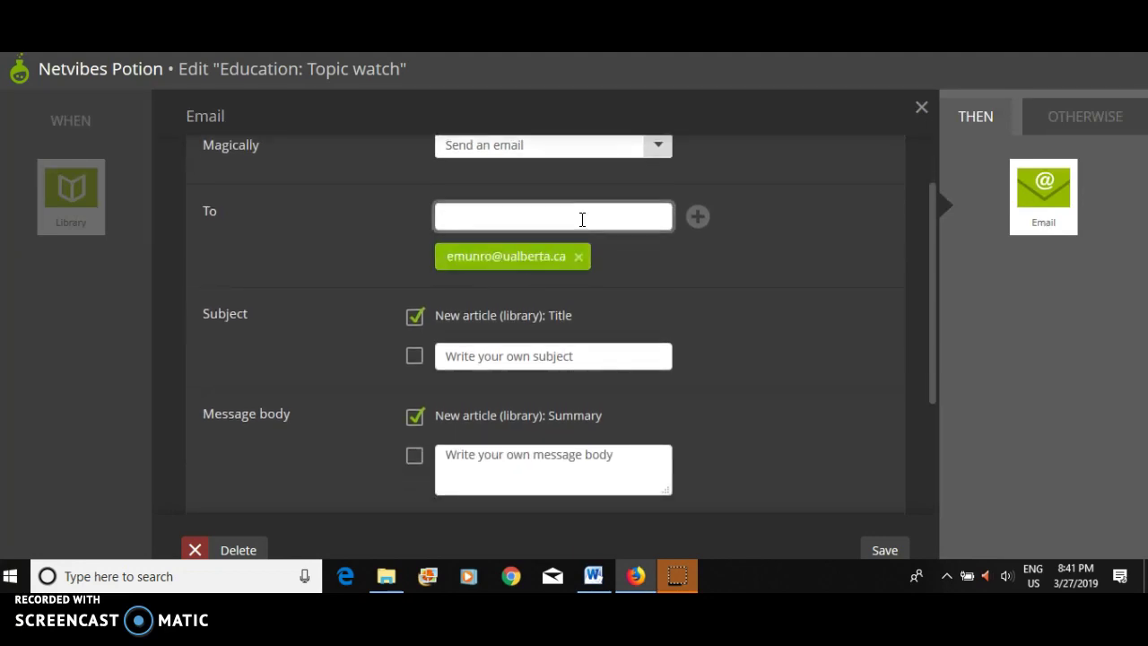
pyautogui.scroll(-3, 682, 287)
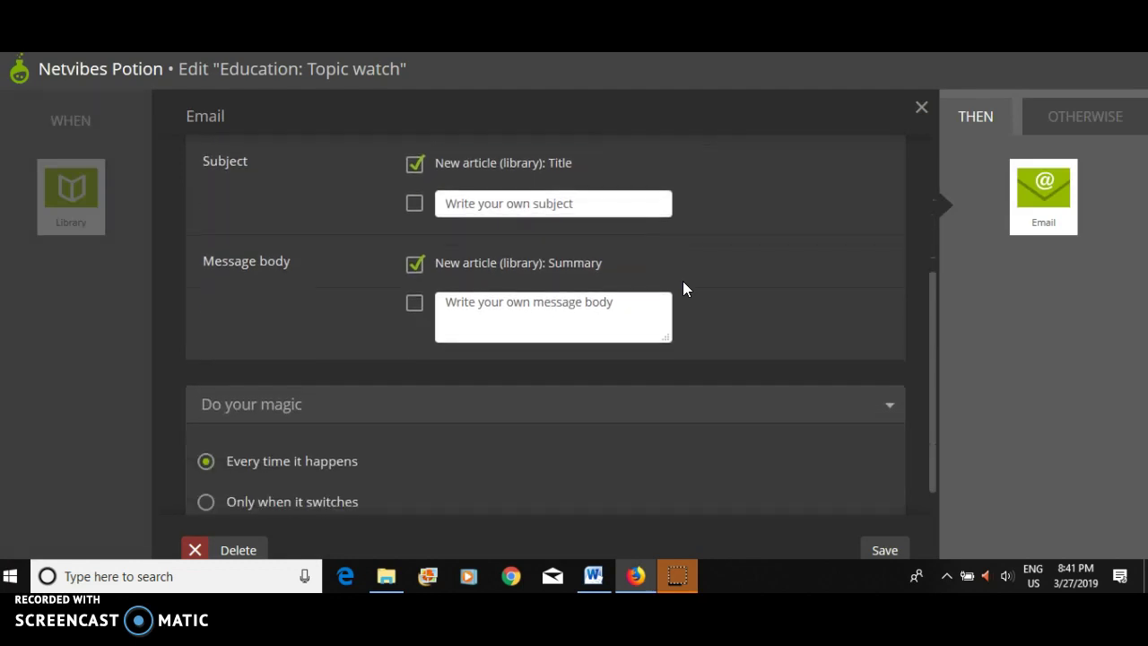
pyautogui.click(884, 550)
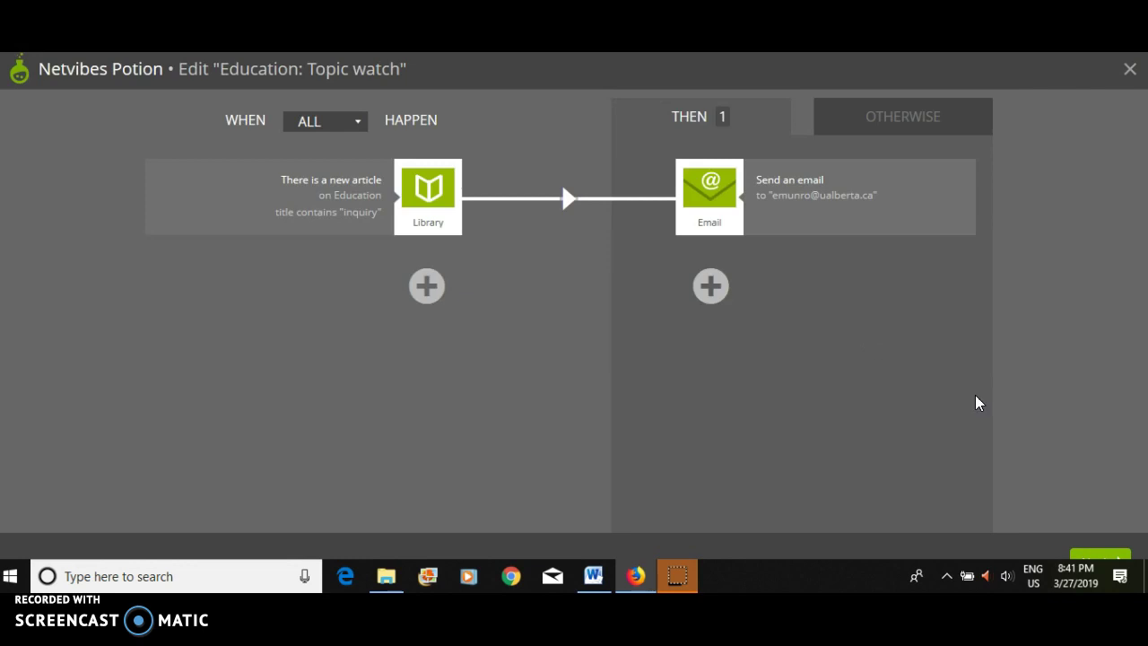
# Step: Name the potion "Education: Topic watch Inquiry" and finish it
pyautogui.click(1095, 559)
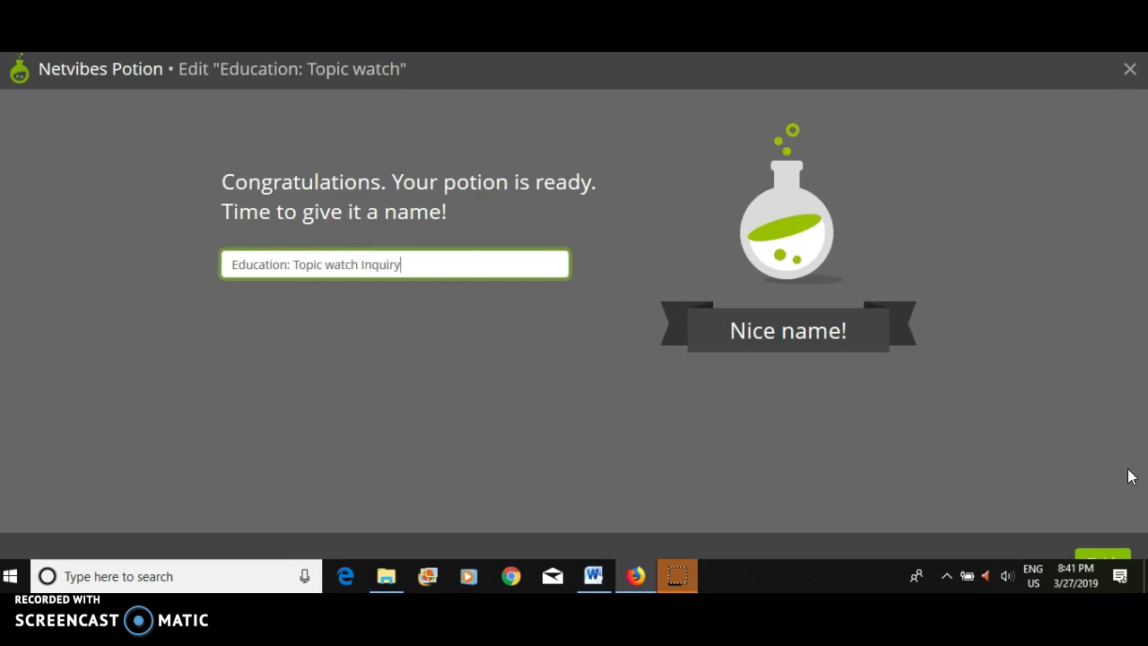
pyautogui.click(1110, 556)
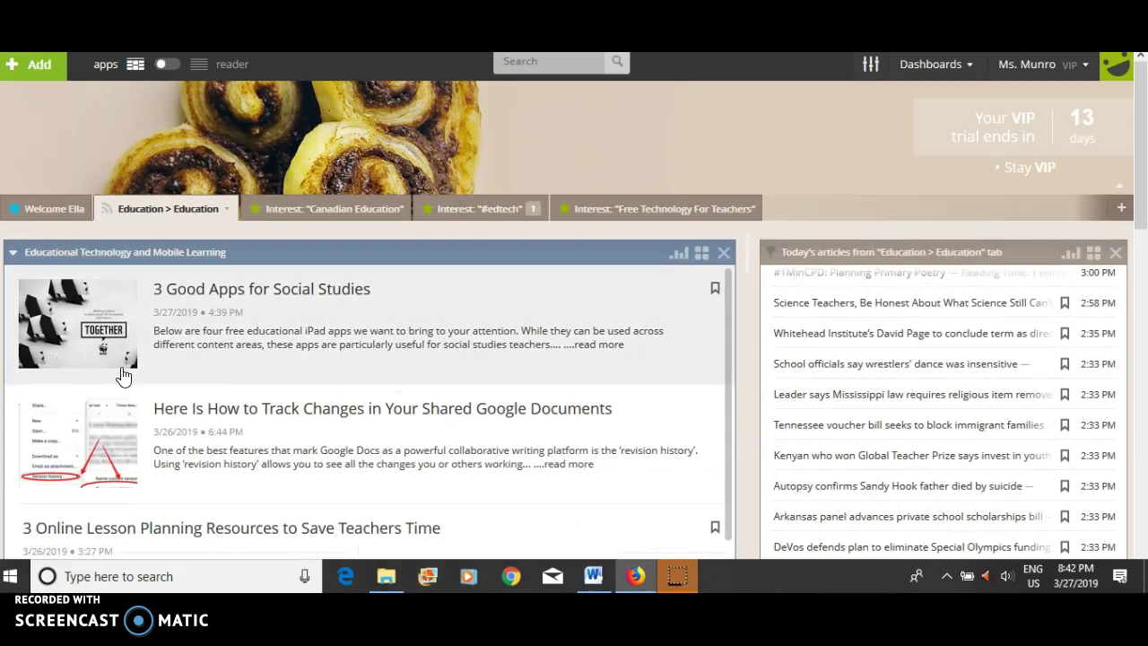
# Step: Start a new Potion app on the Interest: "#edtech" dashboard page
pyautogui.click(481, 211)
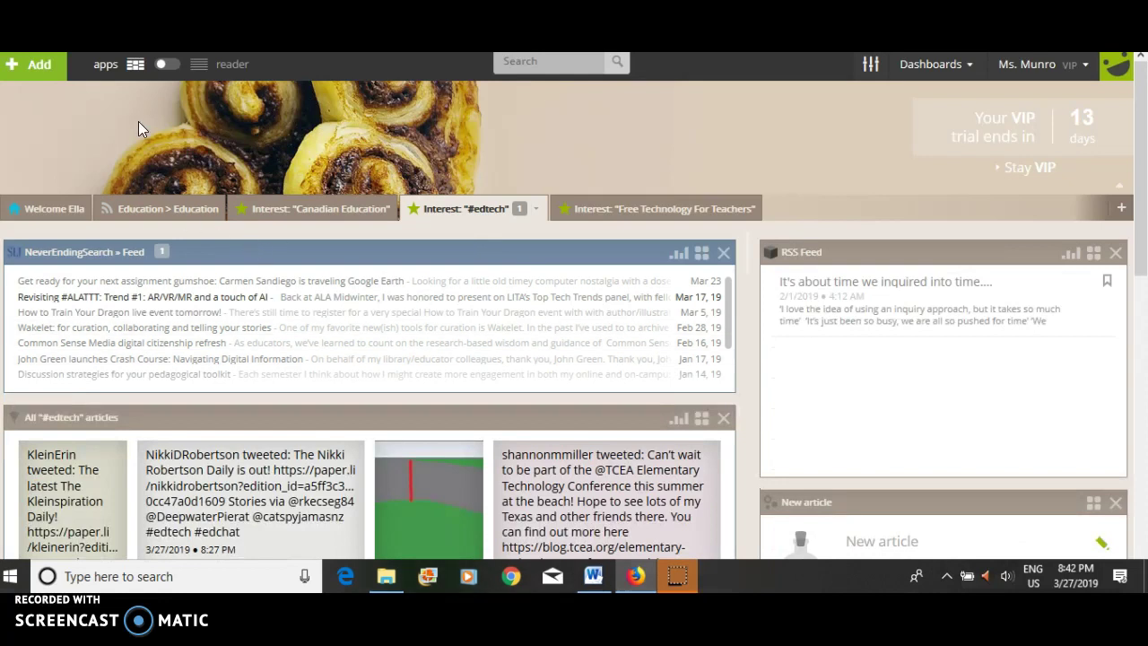
pyautogui.click(36, 72)
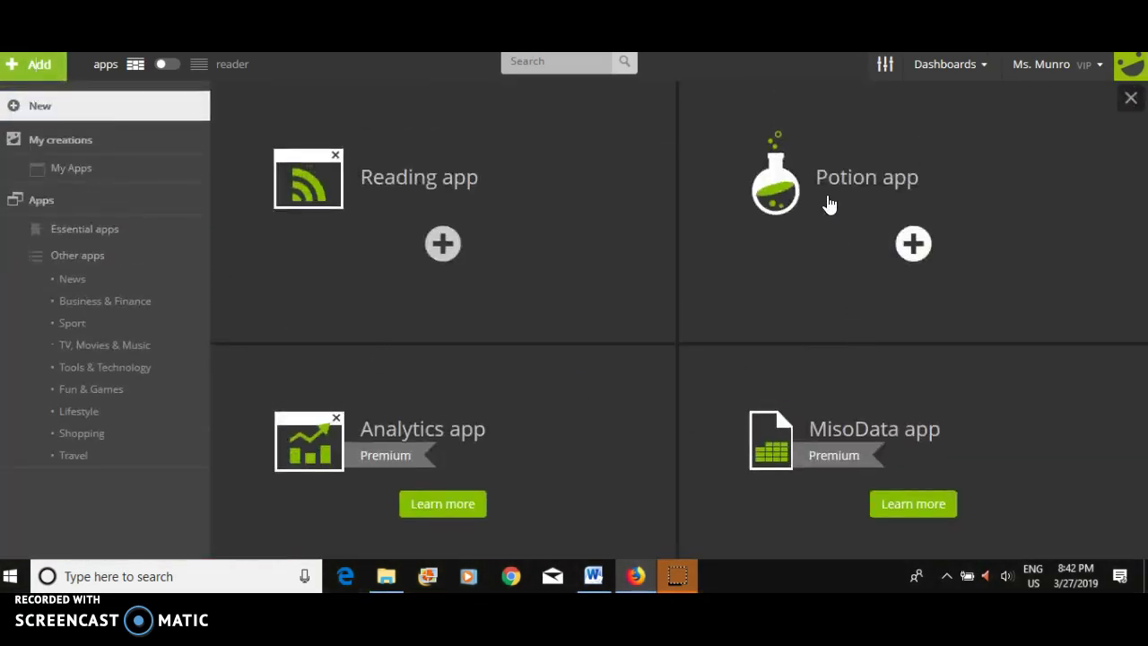
pyautogui.click(843, 195)
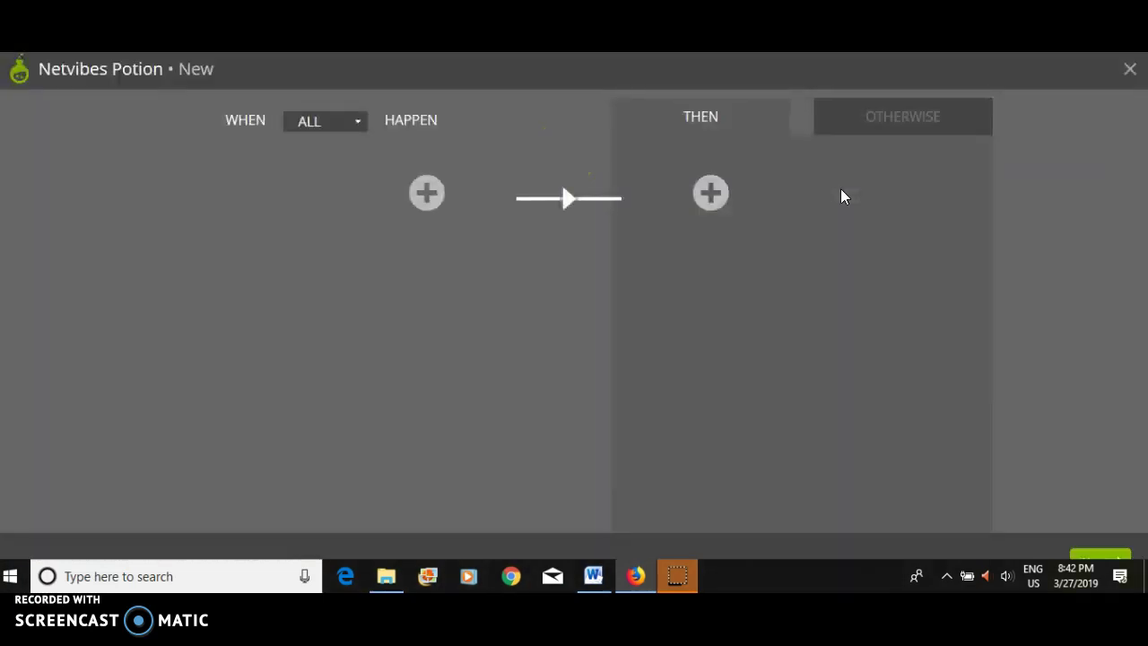
# Step: Add a Feed ingredient as the condition, with the trigger "I save an article"
pyautogui.click(427, 193)
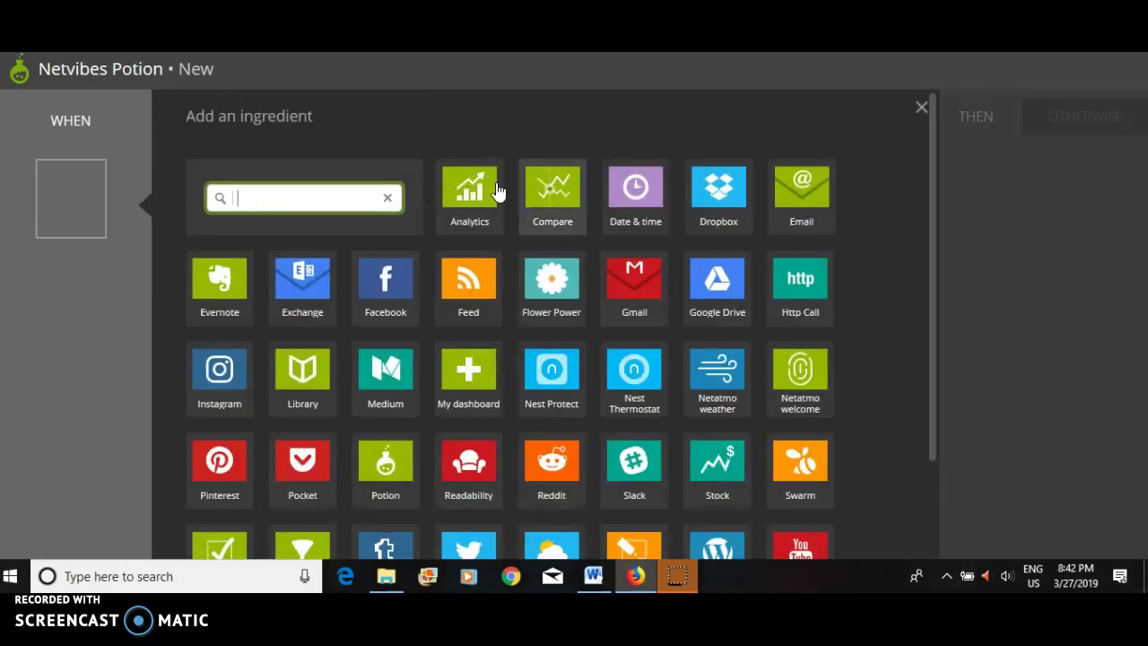
pyautogui.click(480, 306)
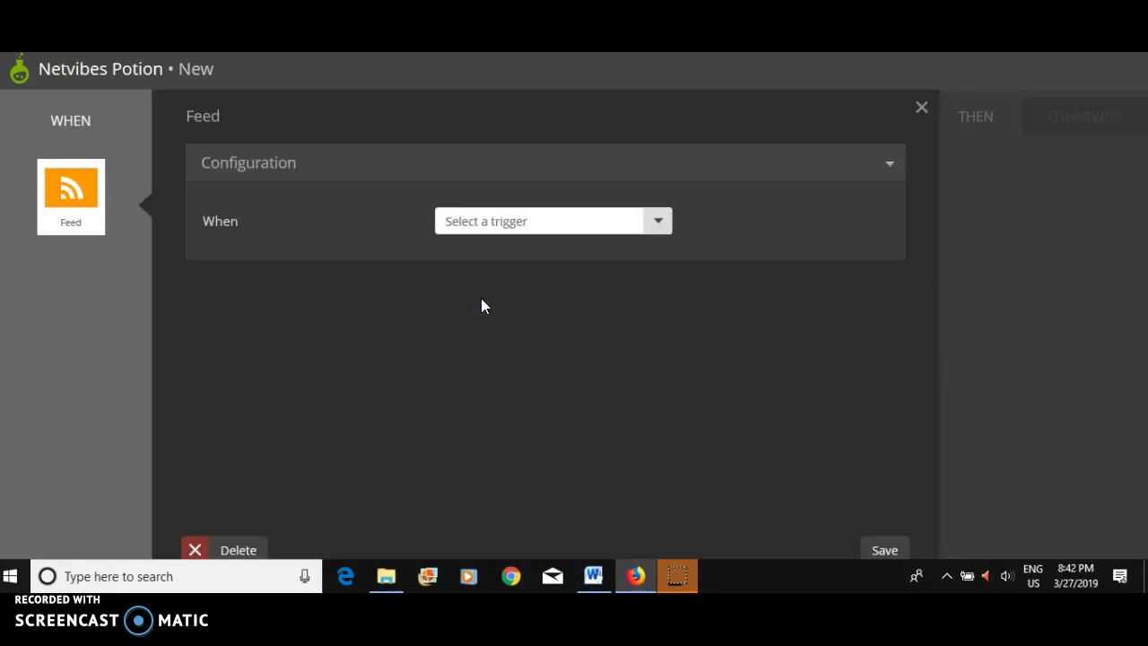
pyautogui.click(656, 224)
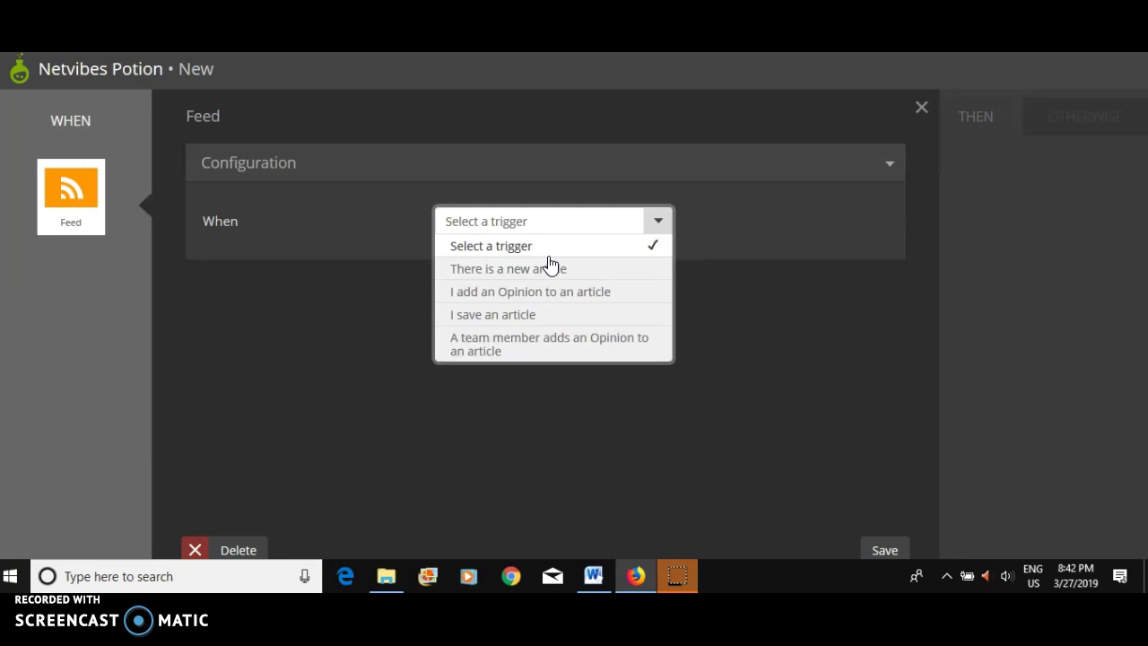
pyautogui.click(482, 315)
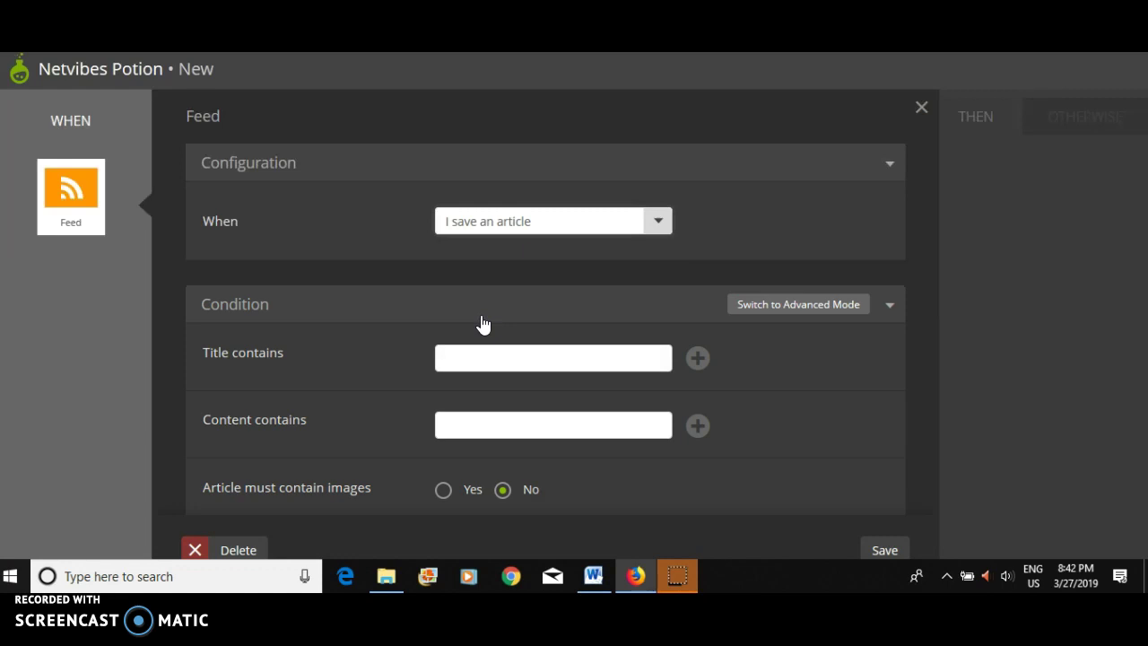
# Step: Limit the Feed trigger to articles whose title contains "inquiry" and save the ingredient
pyautogui.scroll(-1, 555, 317)
pyautogui.click(556, 294)
pyautogui.write('inquiry')
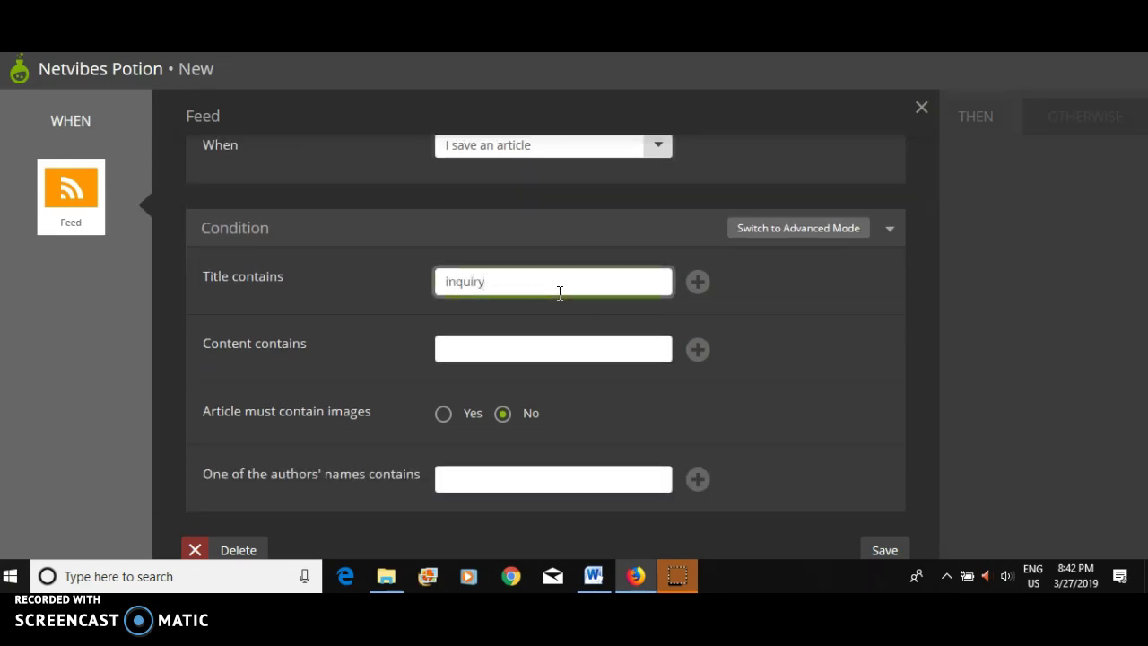
pyautogui.scroll(-1, 617, 337)
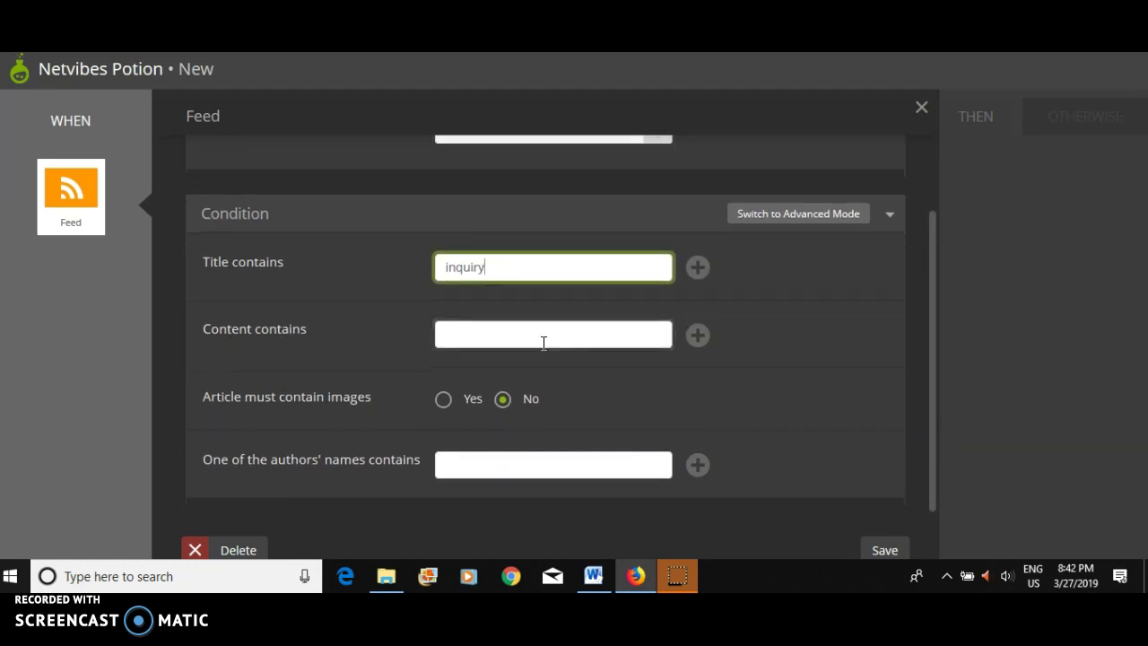
pyautogui.click(882, 550)
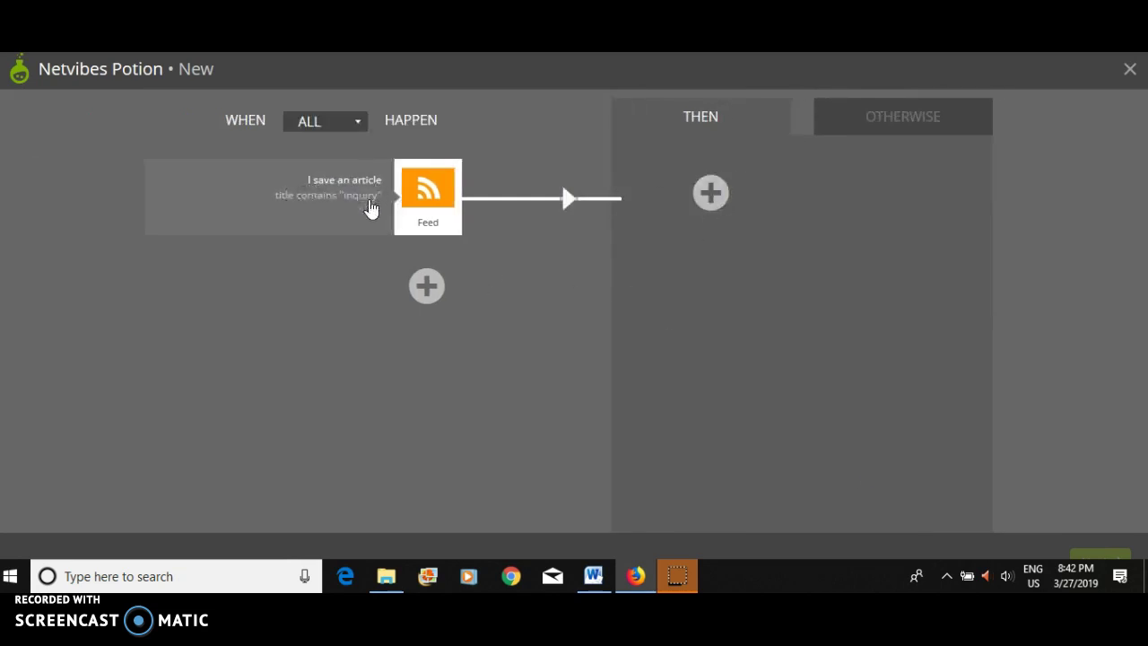
# Step: Add a Twitter ingredient as the resulting action, set it to "Send a Tweet" with the default text and image options, and save it
pyautogui.click(710, 193)
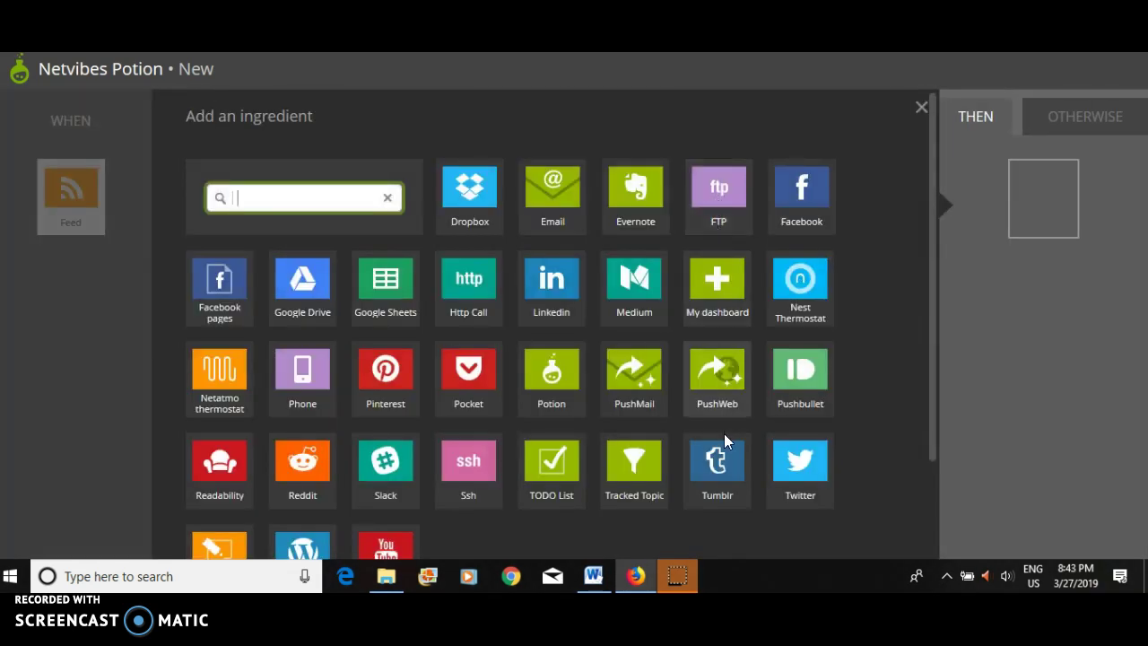
pyautogui.click(803, 485)
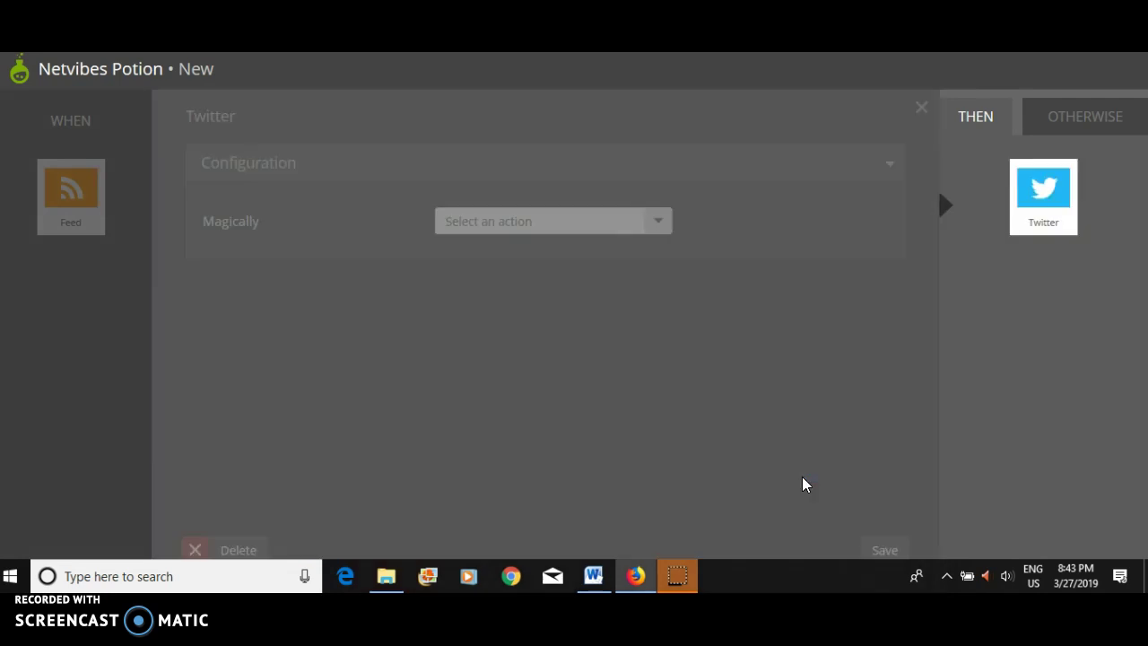
pyautogui.click(655, 226)
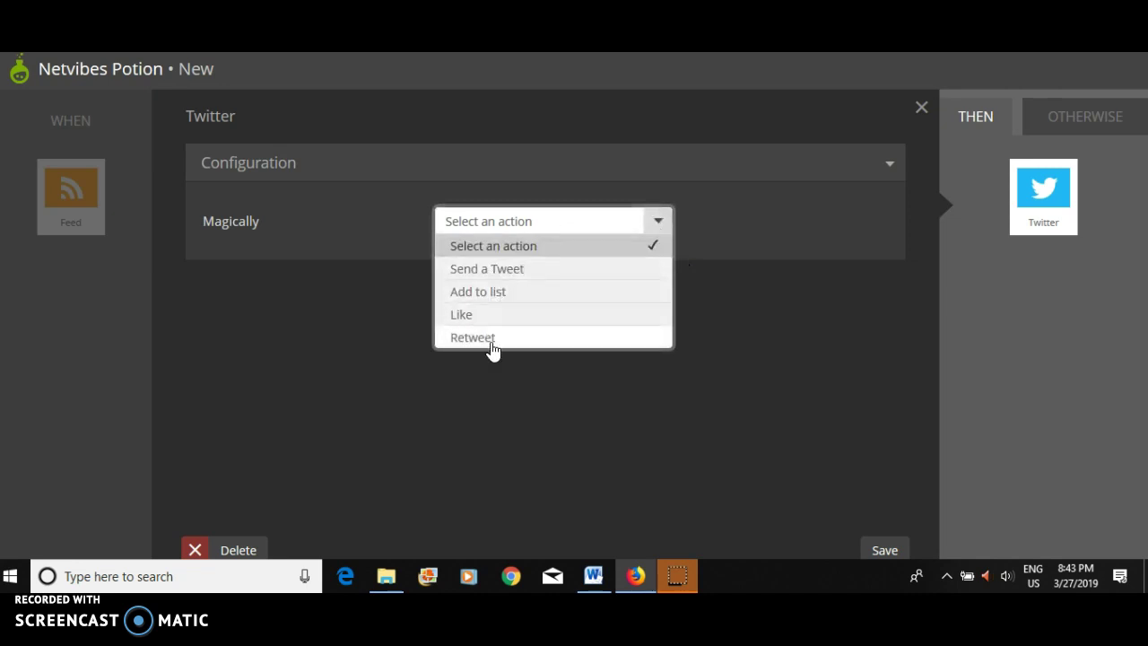
pyautogui.click(532, 274)
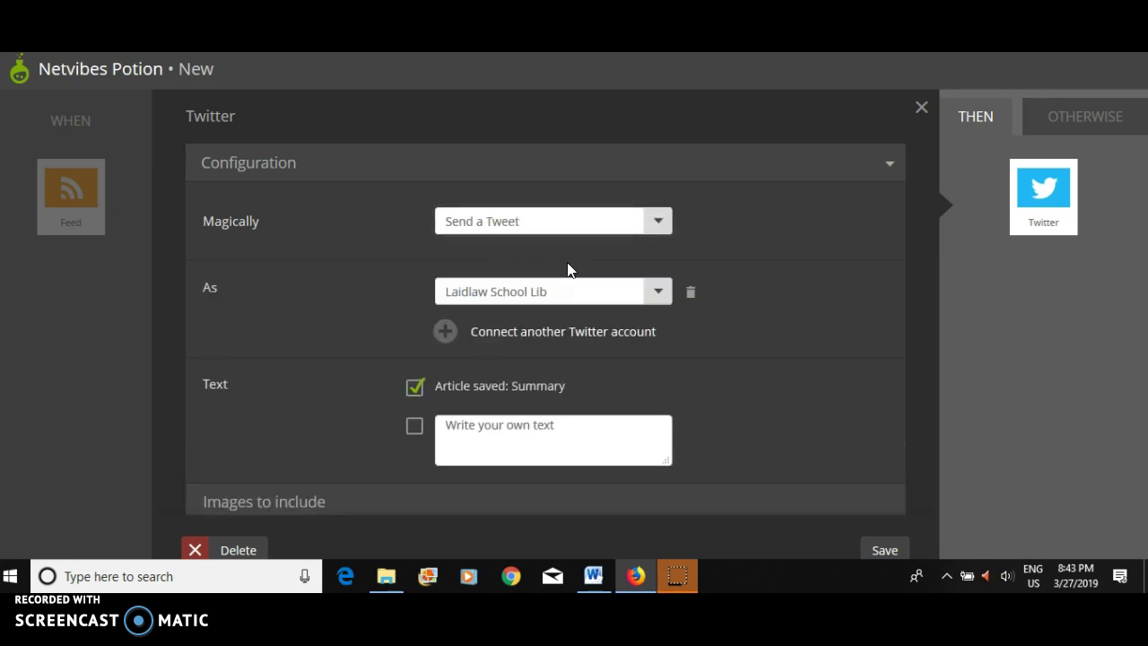
pyautogui.scroll(-2, 644, 367)
pyautogui.scroll(-2, 644, 367)
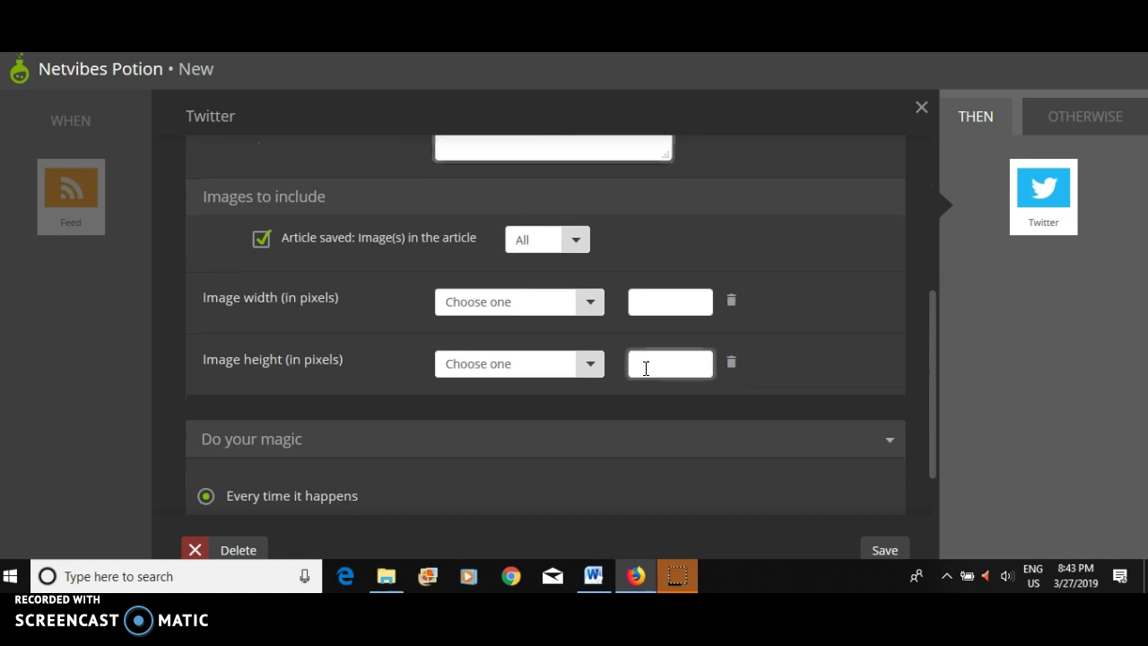
pyautogui.scroll(-1, 524, 374)
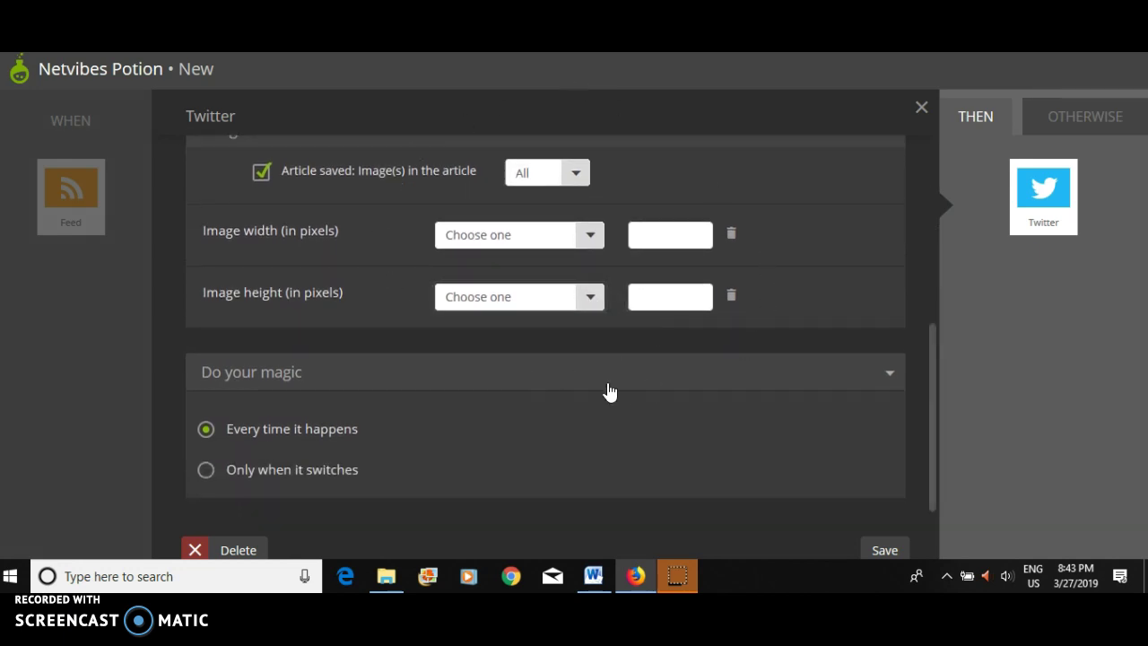
pyautogui.click(885, 550)
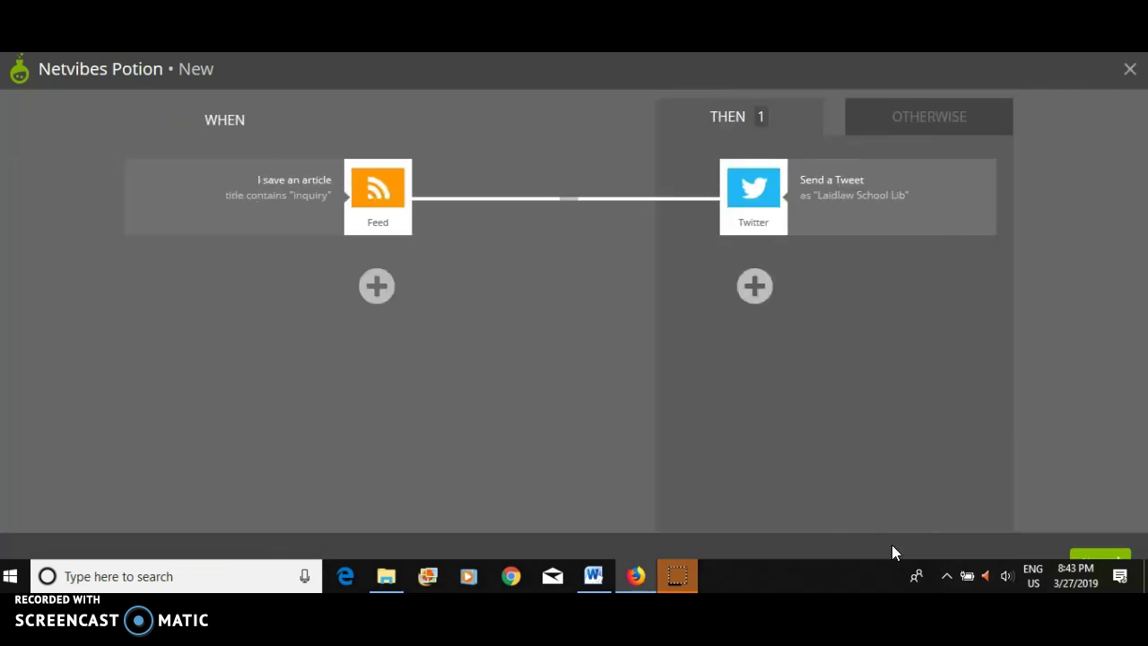
# Step: Finish the Feed-to-Twitter potion by naming it "Tweet Saved Inquiry Articles" and add it to the dashboard page
pyautogui.click(1092, 554)
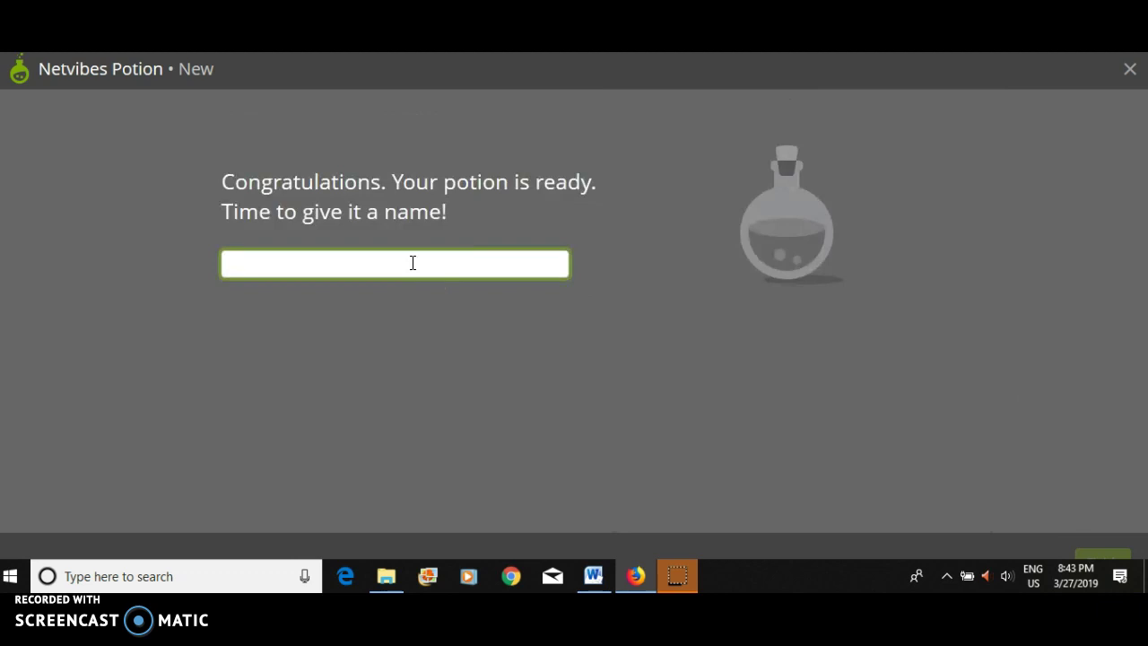
pyautogui.write('Tweet')
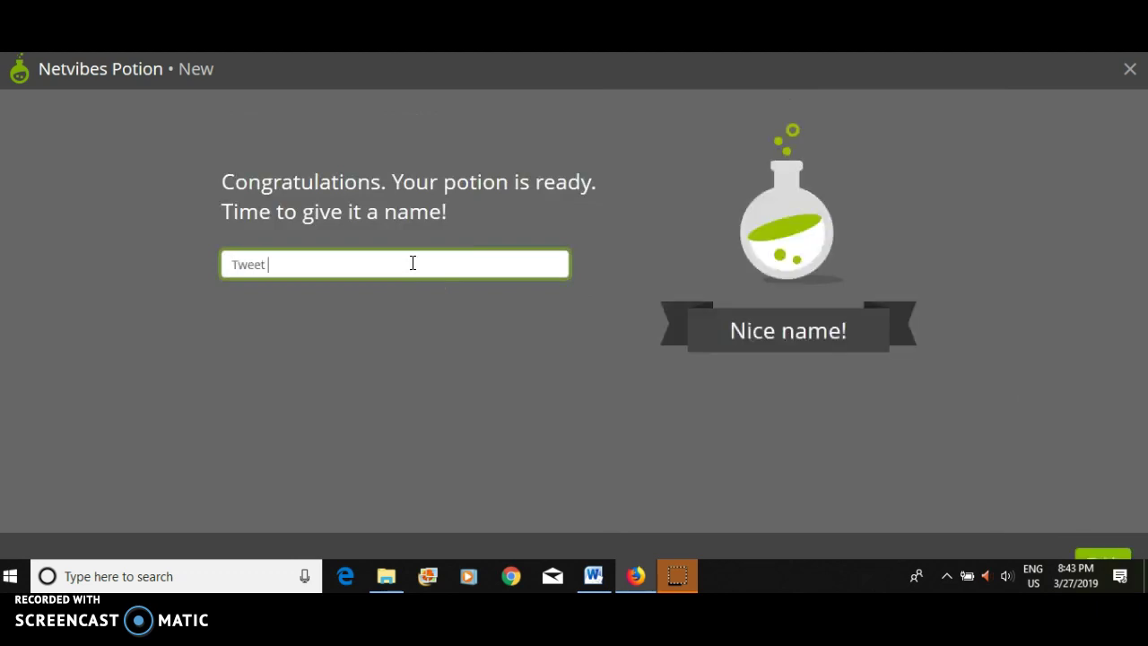
pyautogui.write(' Saved Inquiry Atrticles')
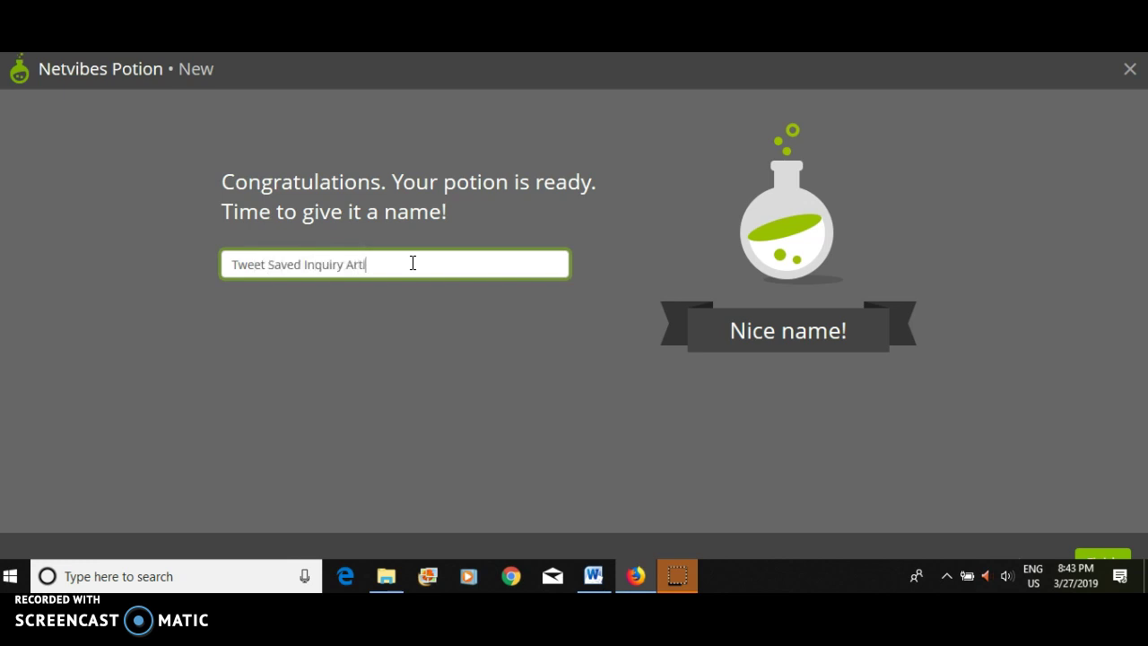
pyautogui.click(1108, 555)
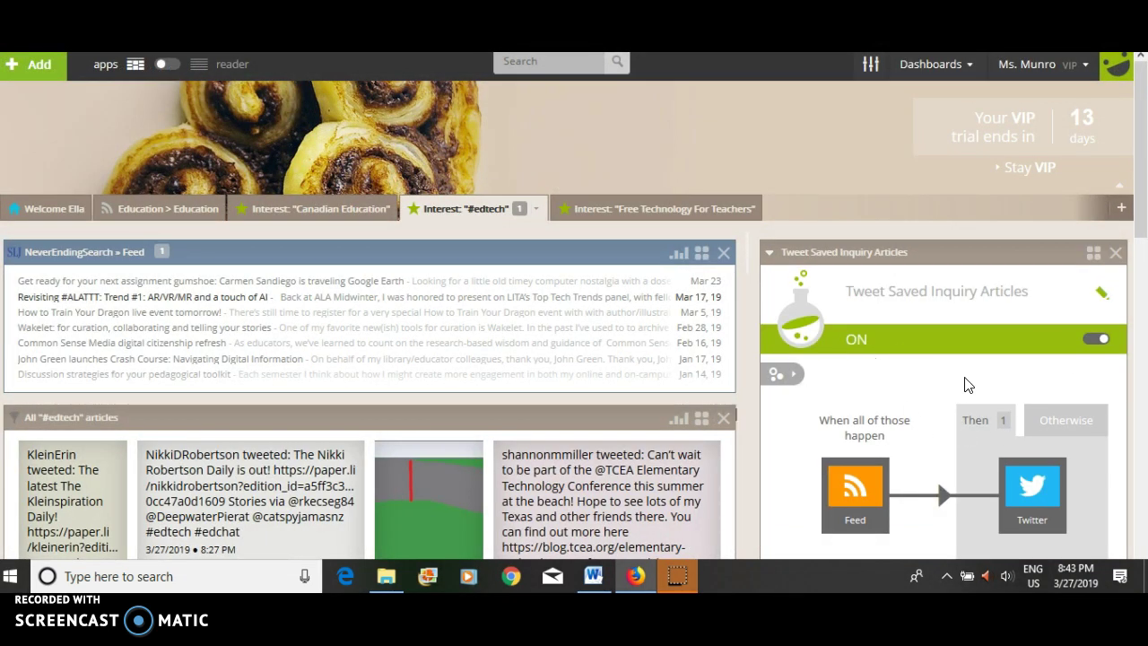
# Step: Switch the "Tweet Saved Inquiry Articles" potion off and delete it from the dashboard page
pyautogui.scroll(-2, 941, 381)
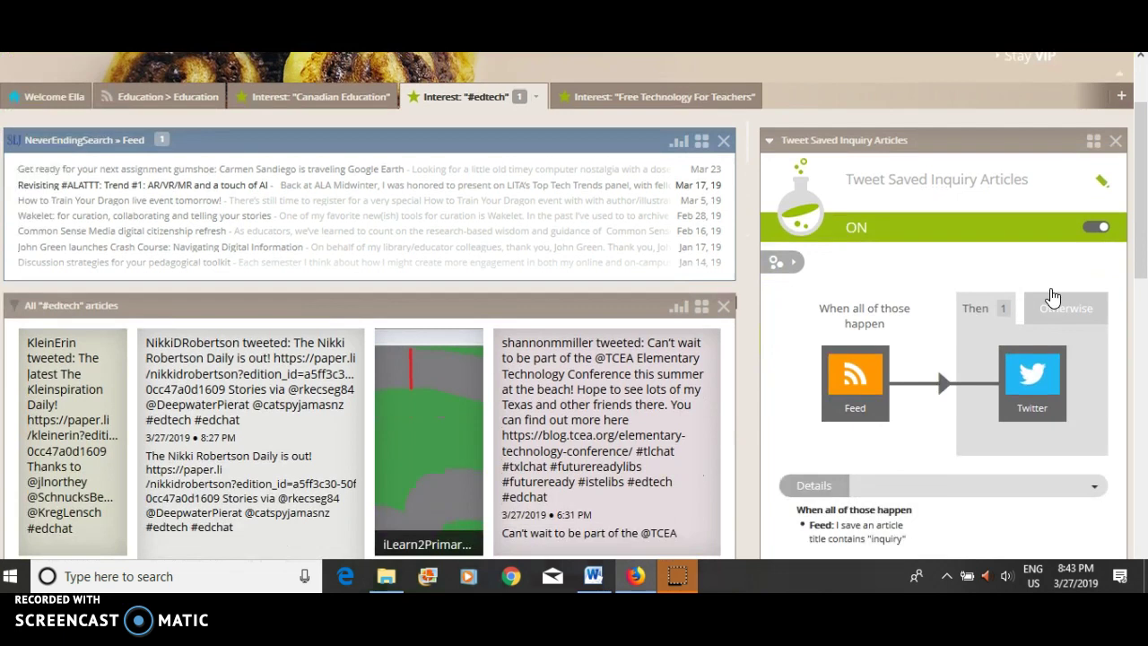
pyautogui.click(1095, 228)
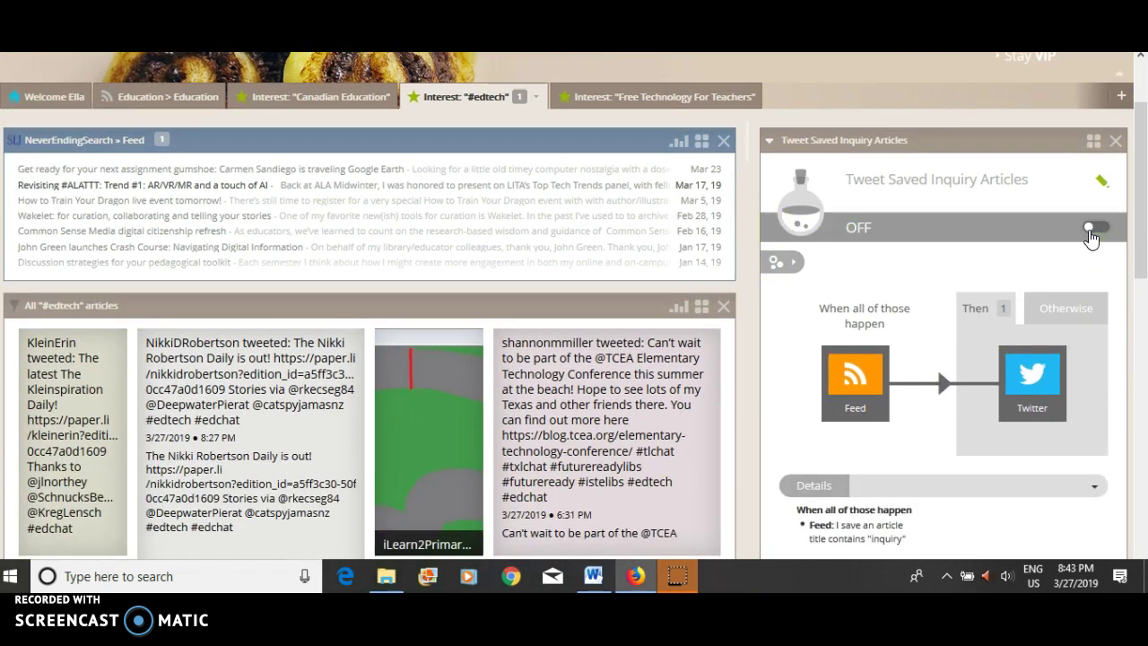
pyautogui.click(1115, 142)
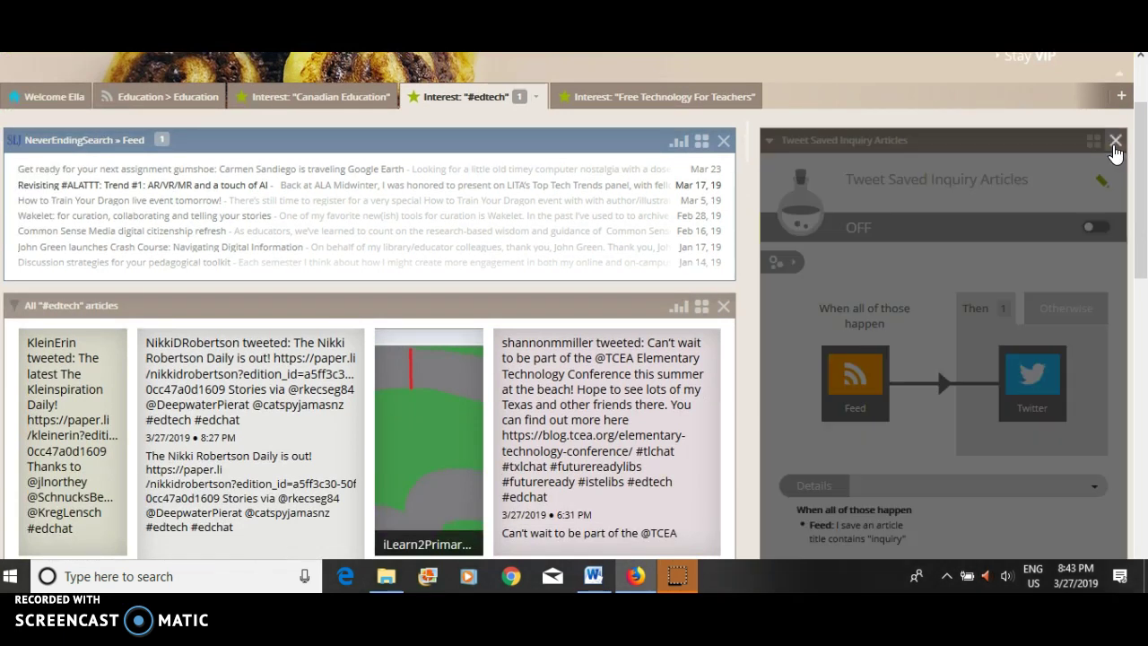
pyautogui.click(975, 177)
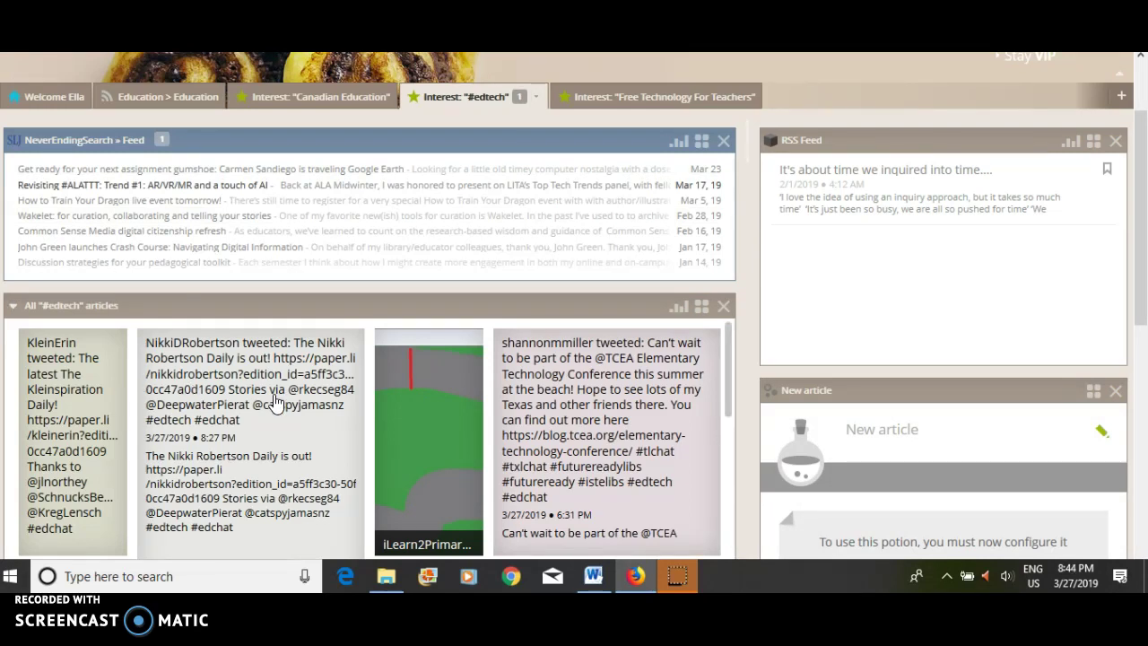
# Step: Open the Carmen Sandiego Google Earth article from the NeverEndingSearch feed to see its article options, and close it
pyautogui.scroll(2, 501, 282)
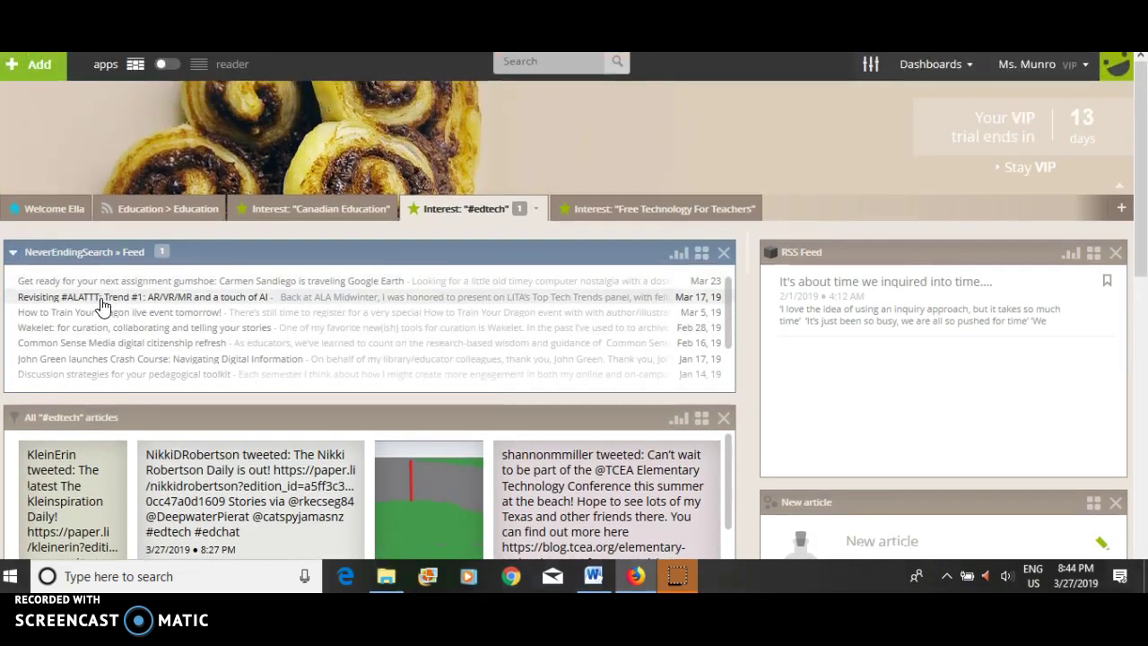
pyautogui.click(116, 283)
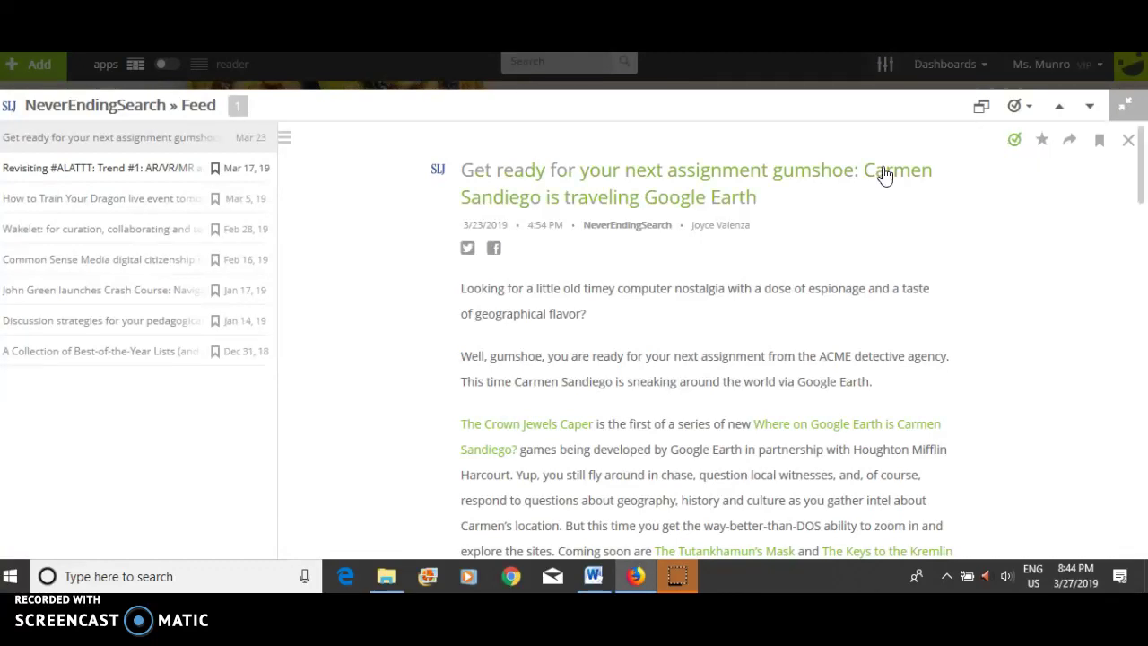
pyautogui.click(1119, 107)
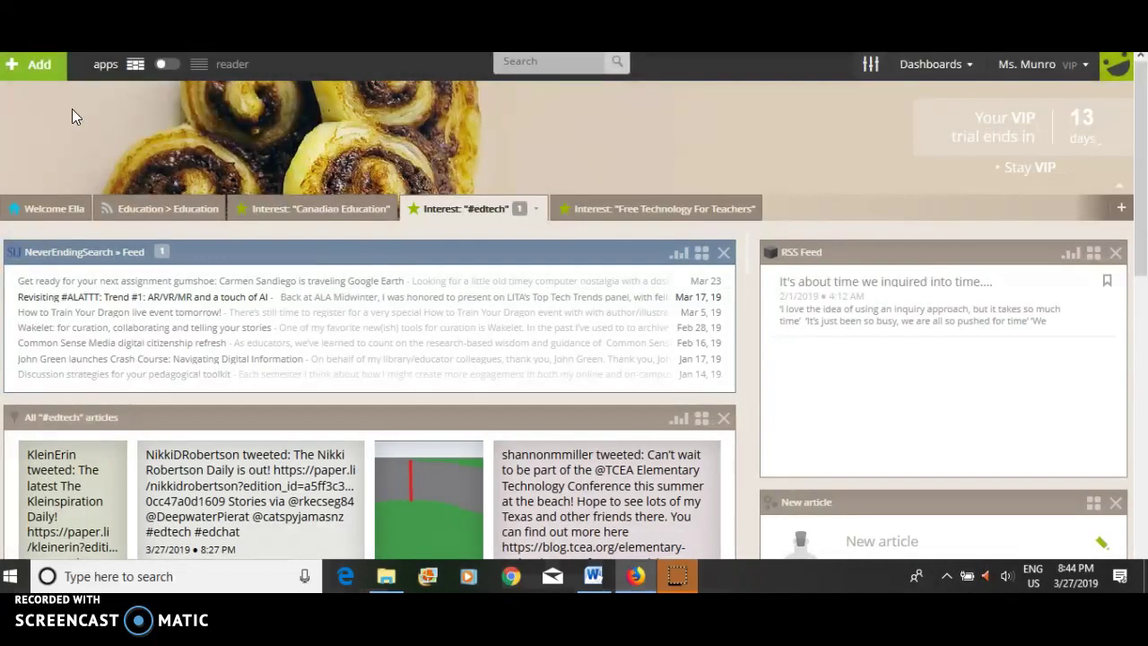
# Step: Switch the dashboard to reader view and show the Interest: "Canadian Education" page
pyautogui.click(220, 67)
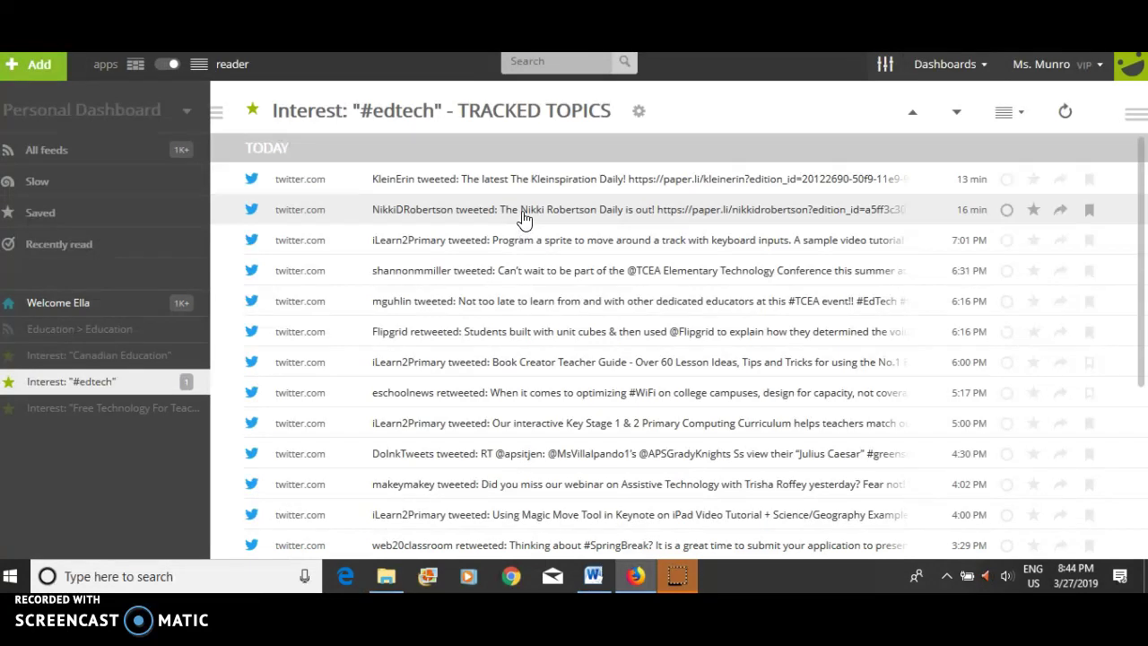
pyautogui.click(80, 359)
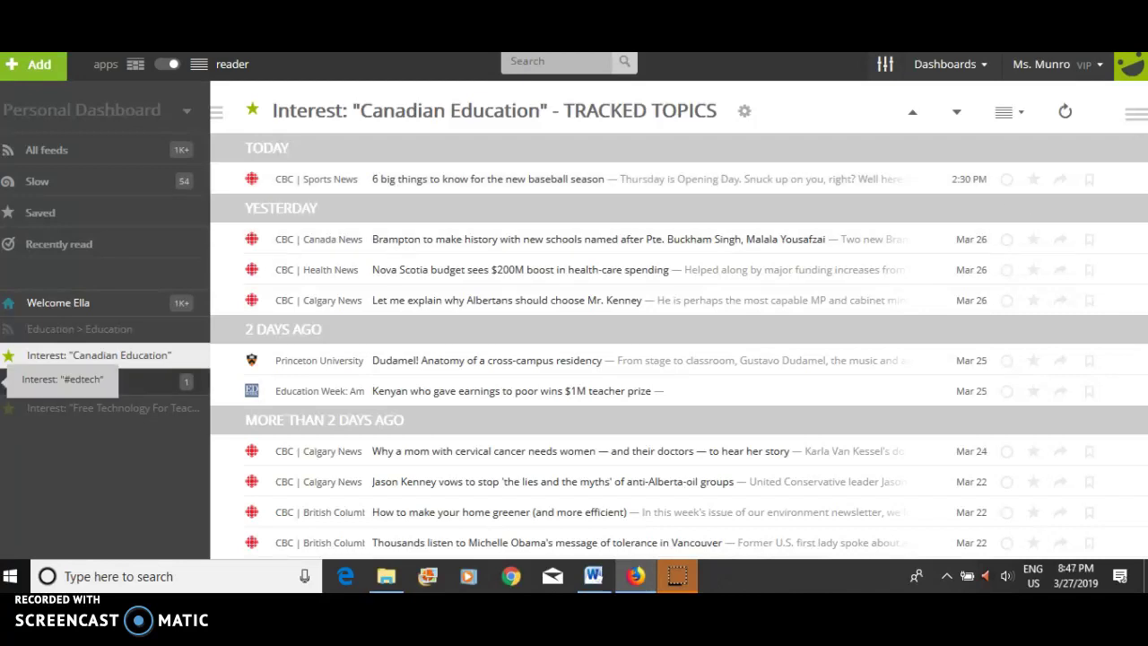
# Step: Start a new Potion app and add a Weather ingredient as its condition
pyautogui.click(49, 70)
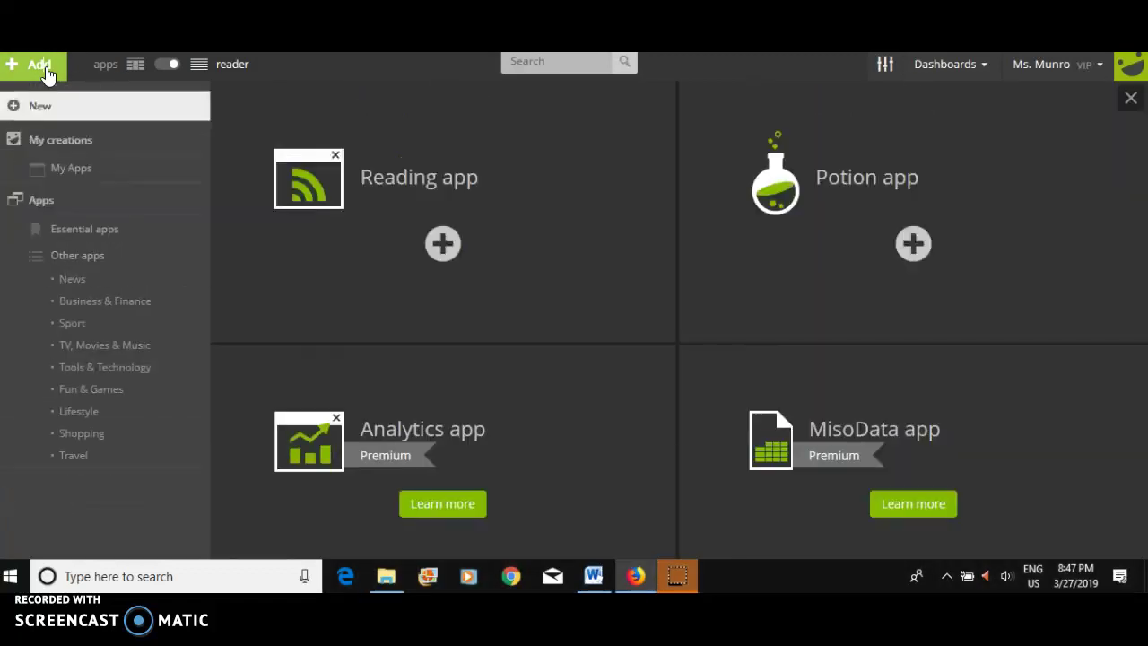
pyautogui.click(829, 208)
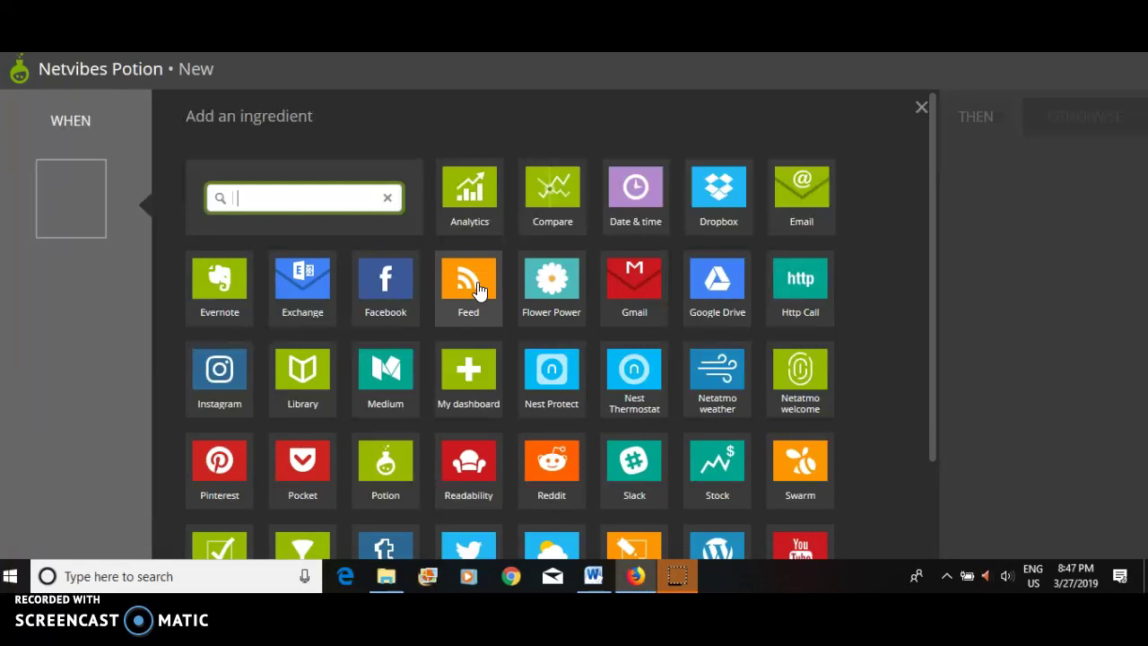
pyautogui.scroll(-2, 487, 332)
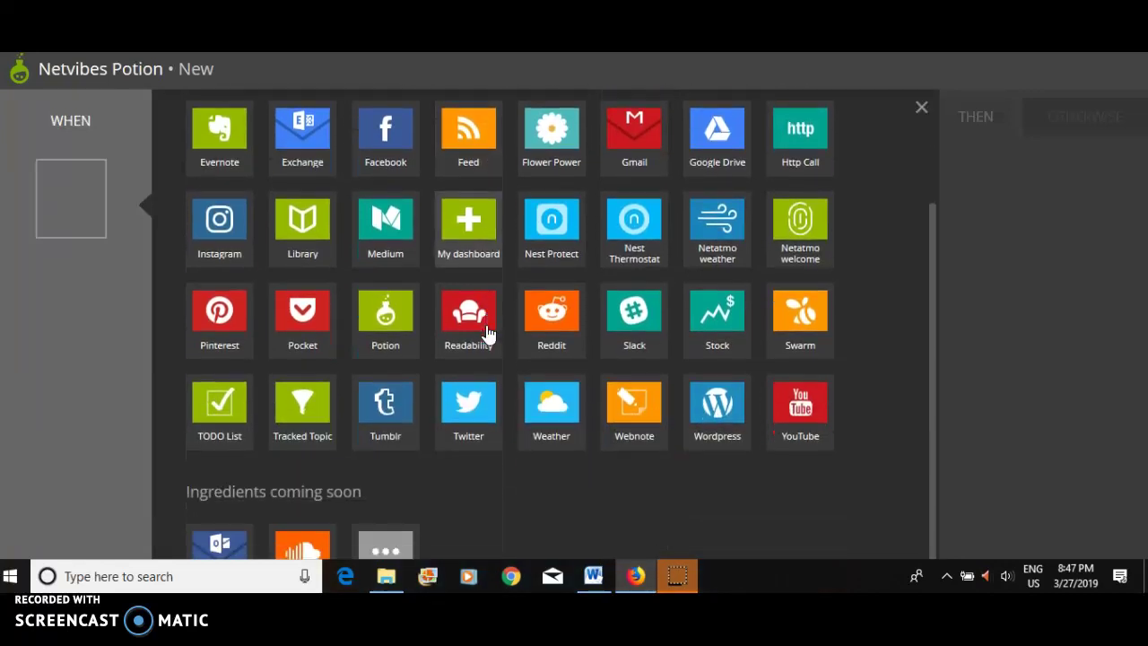
pyautogui.click(552, 405)
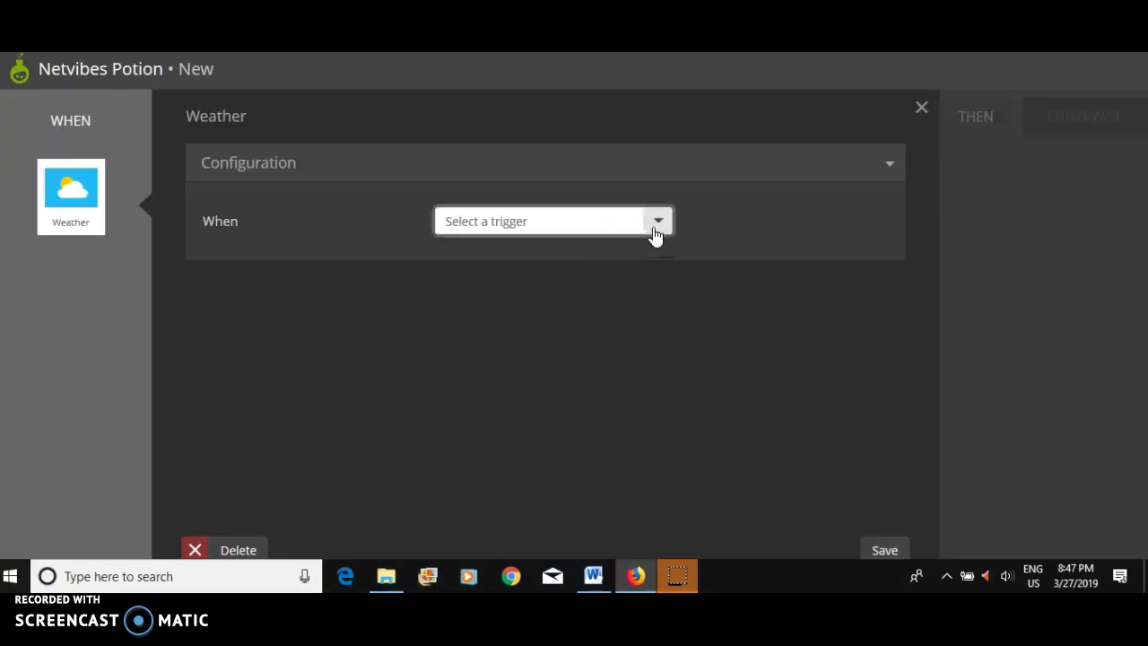
# Step: Set the Weather trigger to "Weather forecast changes" in Winnipeg, Canada, with the forecast for "Until the end of the day"
pyautogui.click(654, 232)
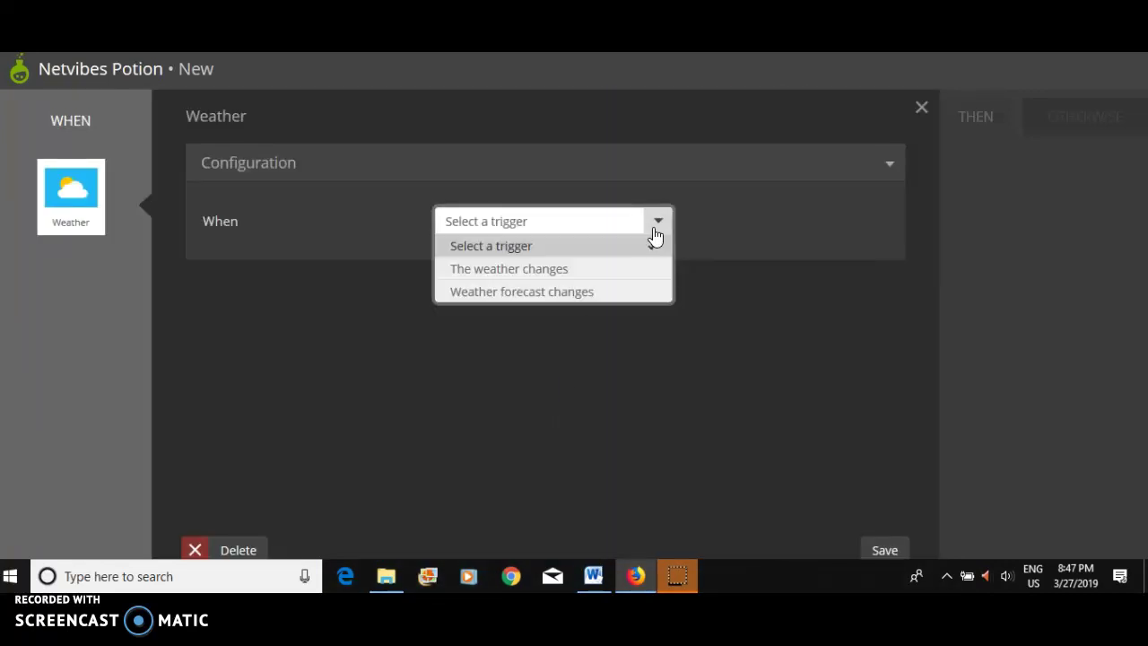
pyautogui.click(555, 294)
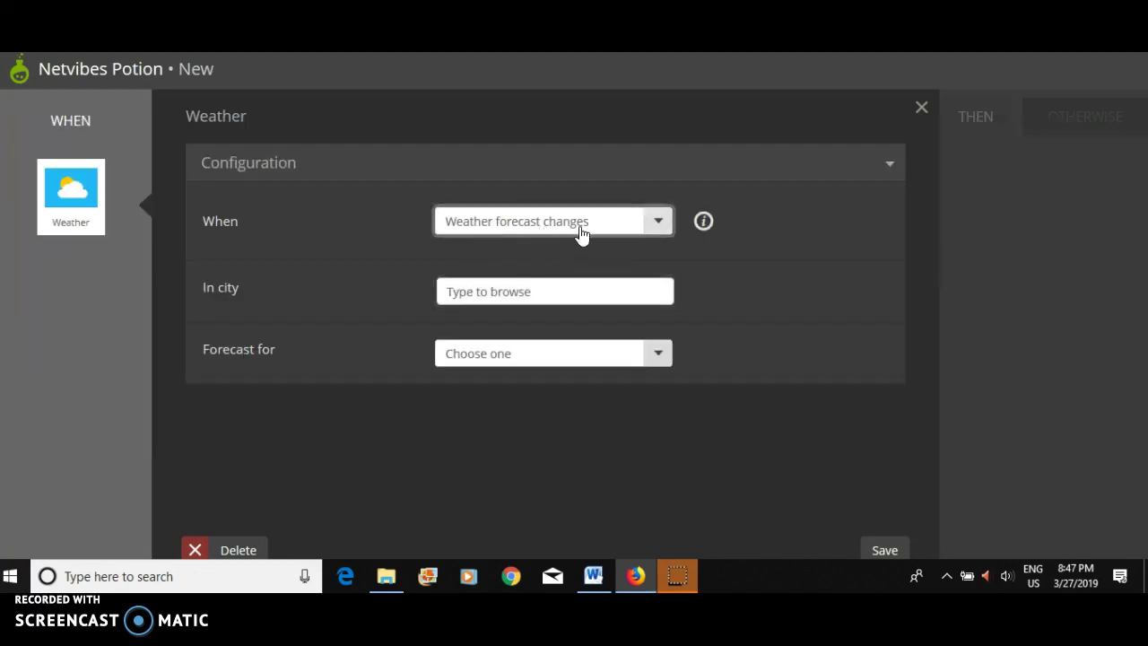
pyautogui.click(572, 283)
pyautogui.write('Winnipeg')
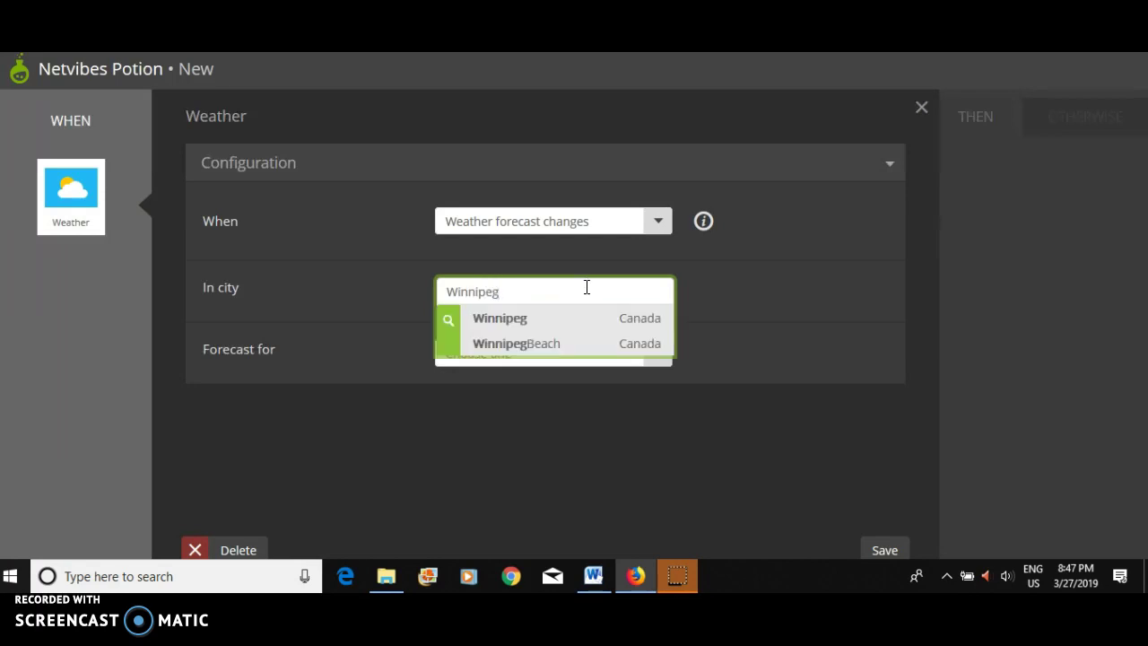
pyautogui.click(537, 320)
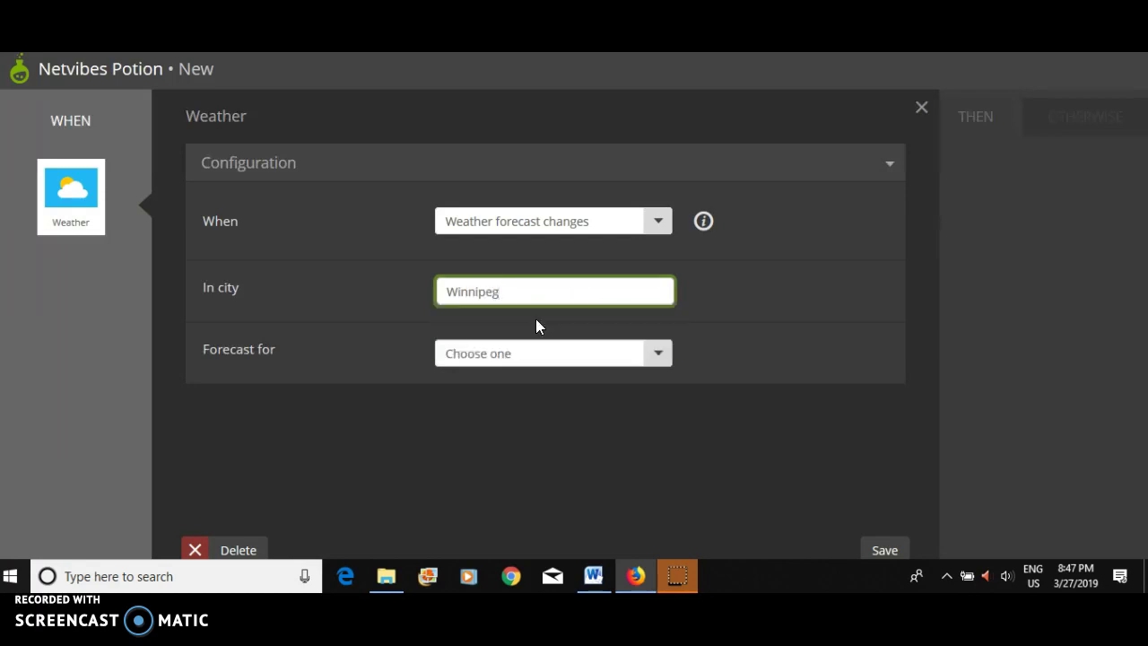
pyautogui.click(655, 357)
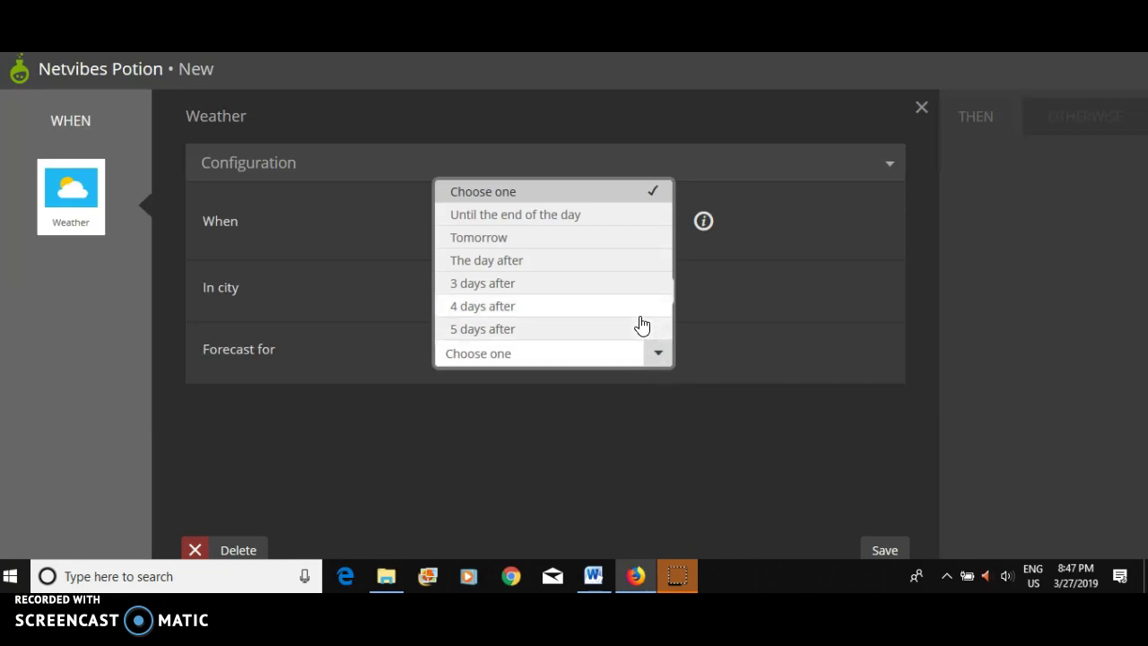
pyautogui.click(604, 223)
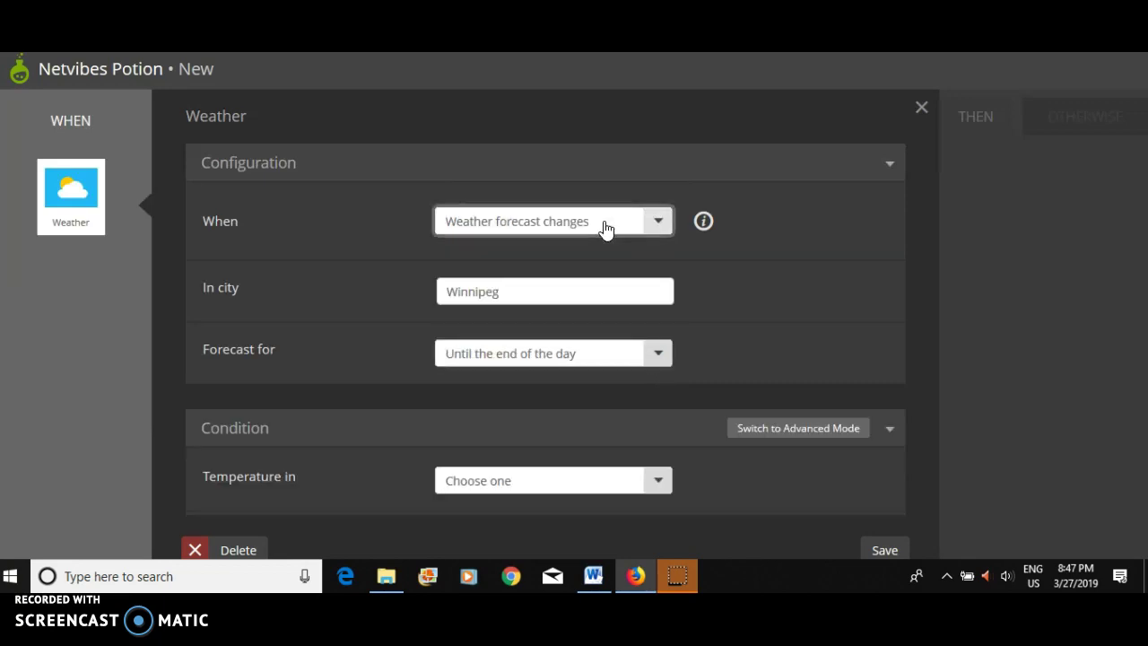
# Step: Set the temperature unit to °C and the weather condition to Blizzard, and save the Weather ingredient
pyautogui.scroll(-1, 609, 403)
pyautogui.click(663, 408)
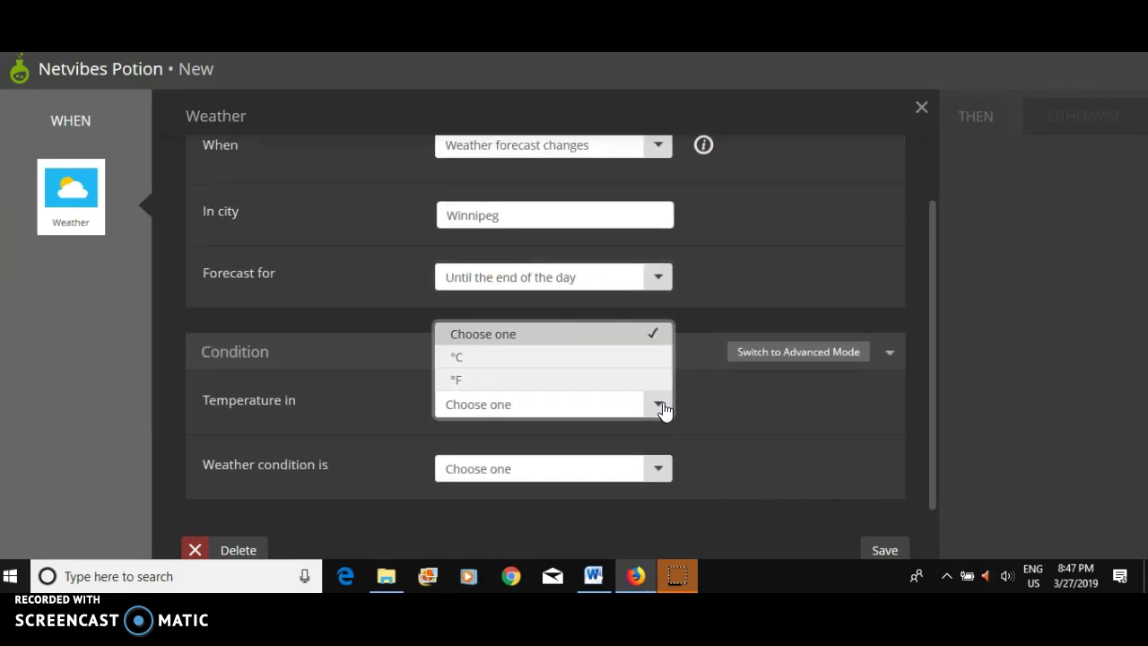
pyautogui.click(624, 361)
pyautogui.scroll(-2, 794, 403)
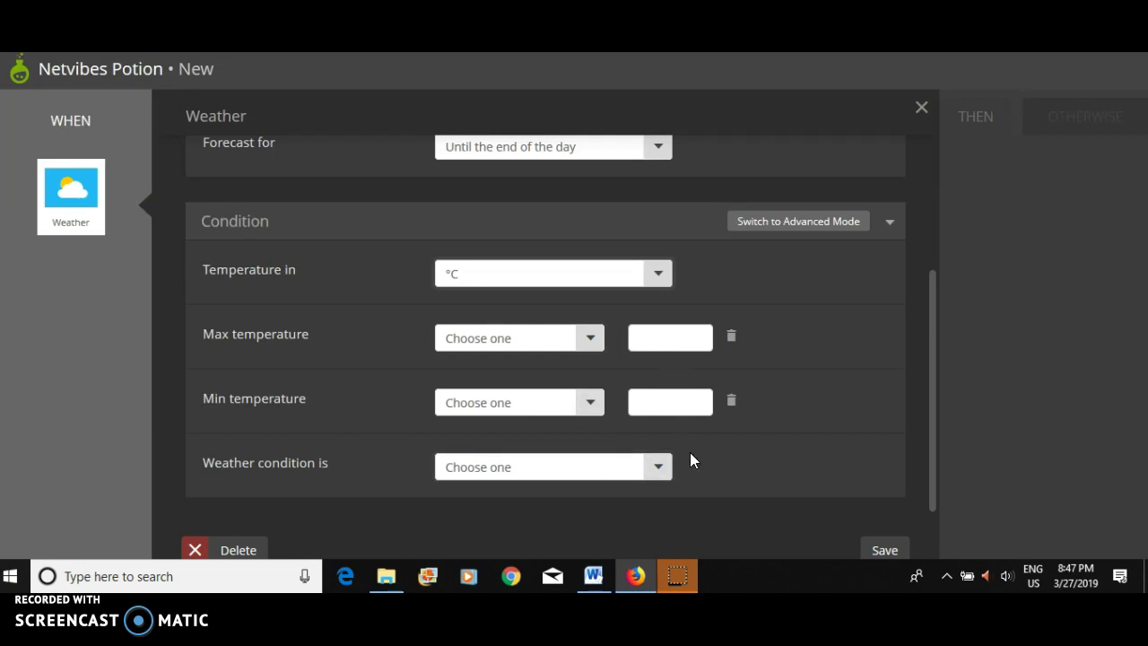
pyautogui.click(658, 468)
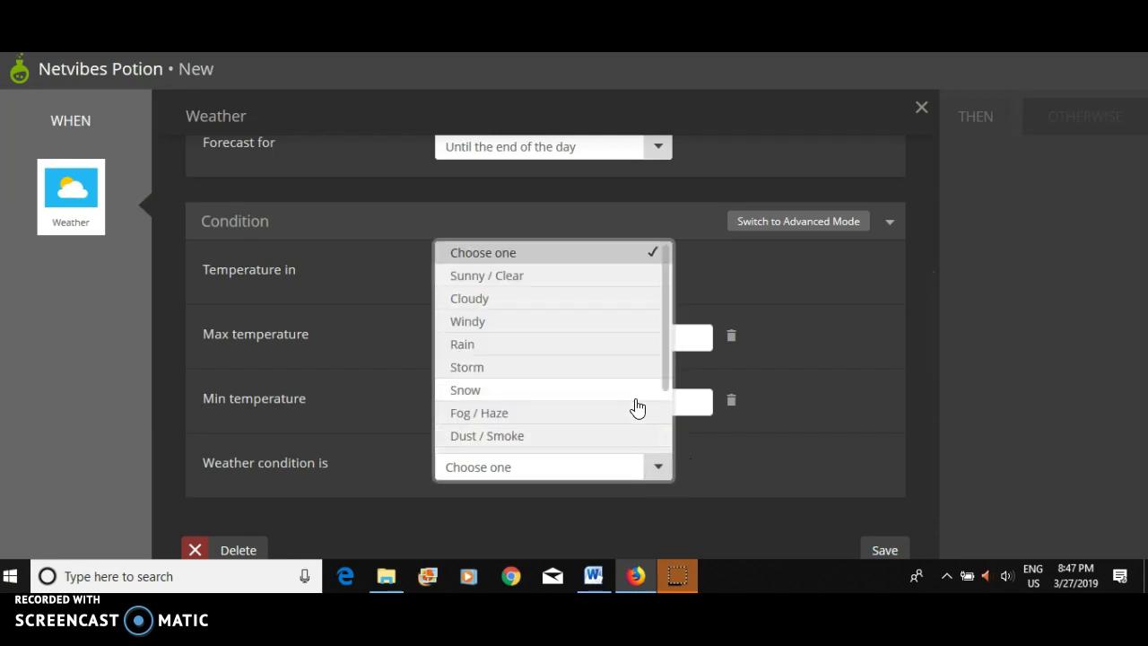
pyautogui.scroll(-2, 634, 405)
pyautogui.click(601, 400)
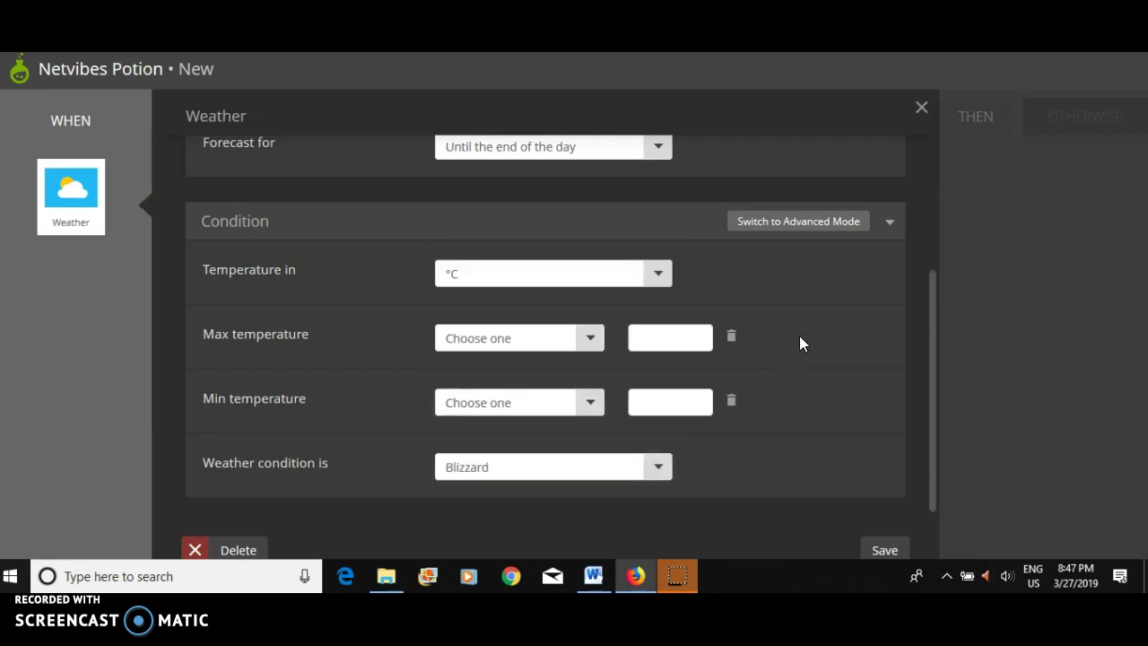
pyautogui.click(883, 550)
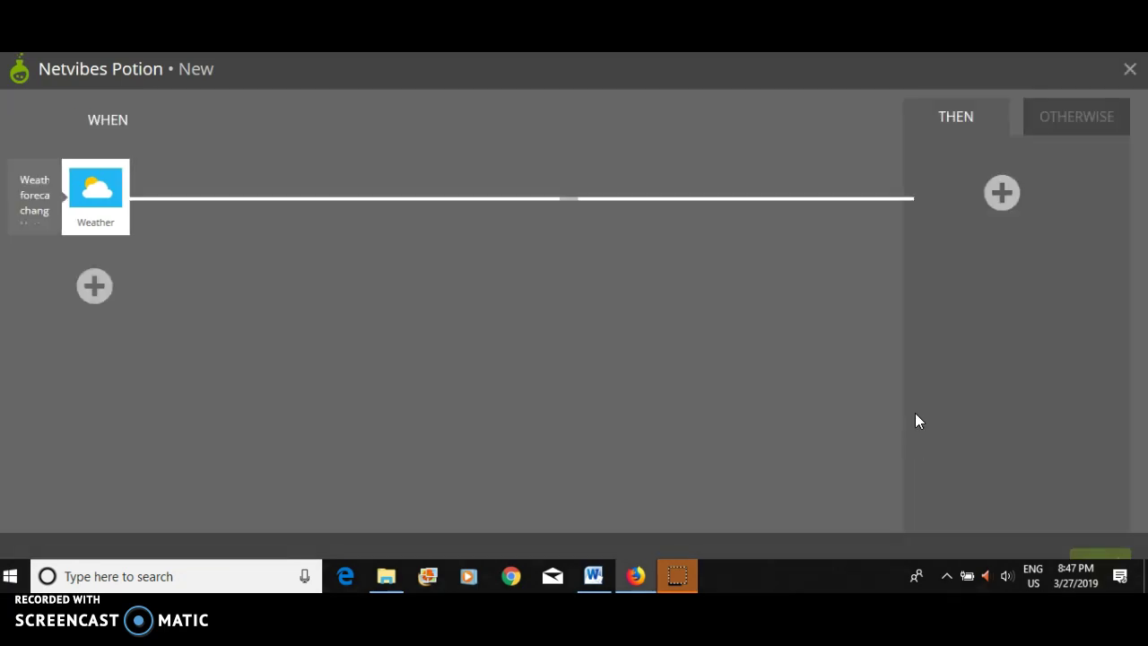
# Step: Add an Email ingredient as the resulting action, keep its default "Send an email" recipient, subject and message options, and save it
pyautogui.click(710, 192)
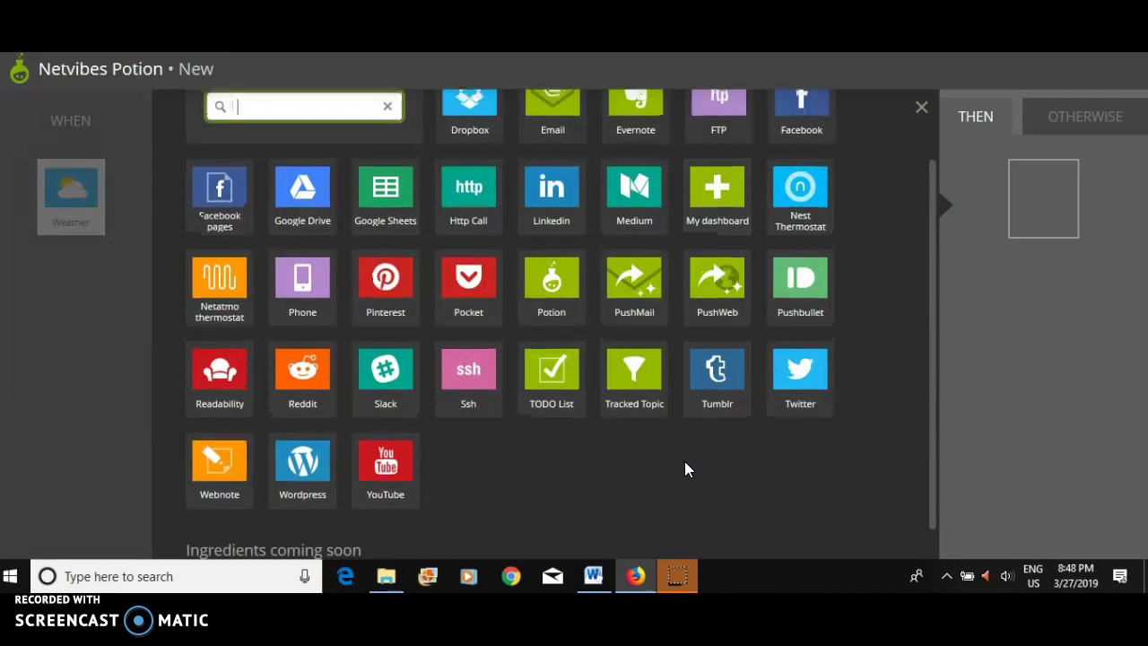
pyautogui.scroll(1, 685, 472)
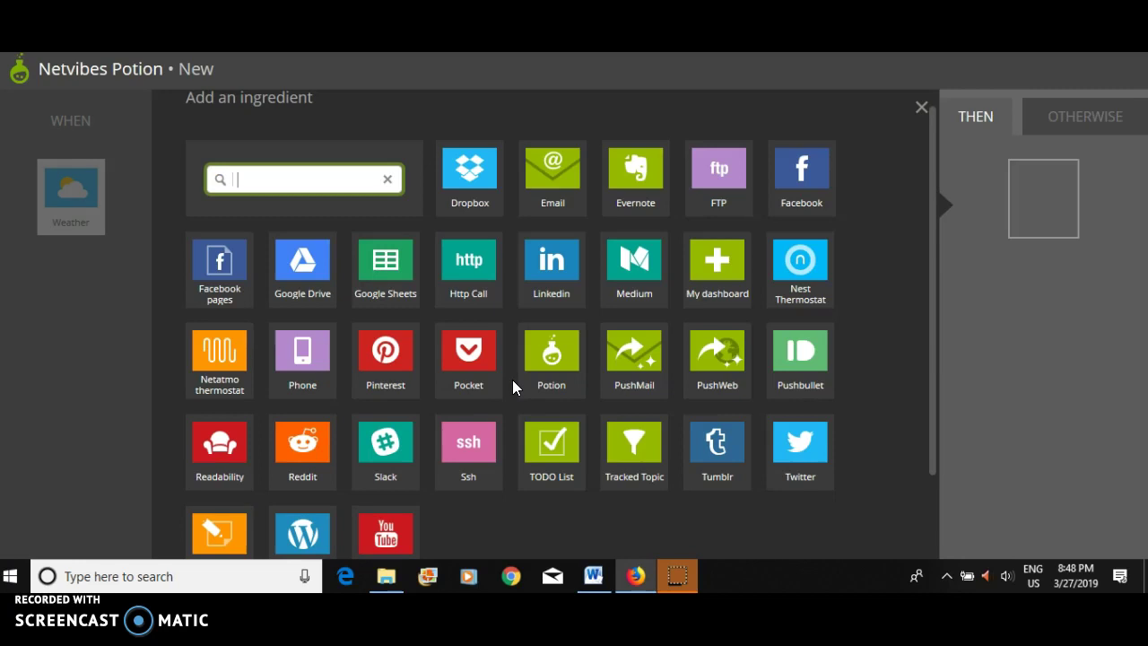
pyautogui.scroll(-3, 633, 495)
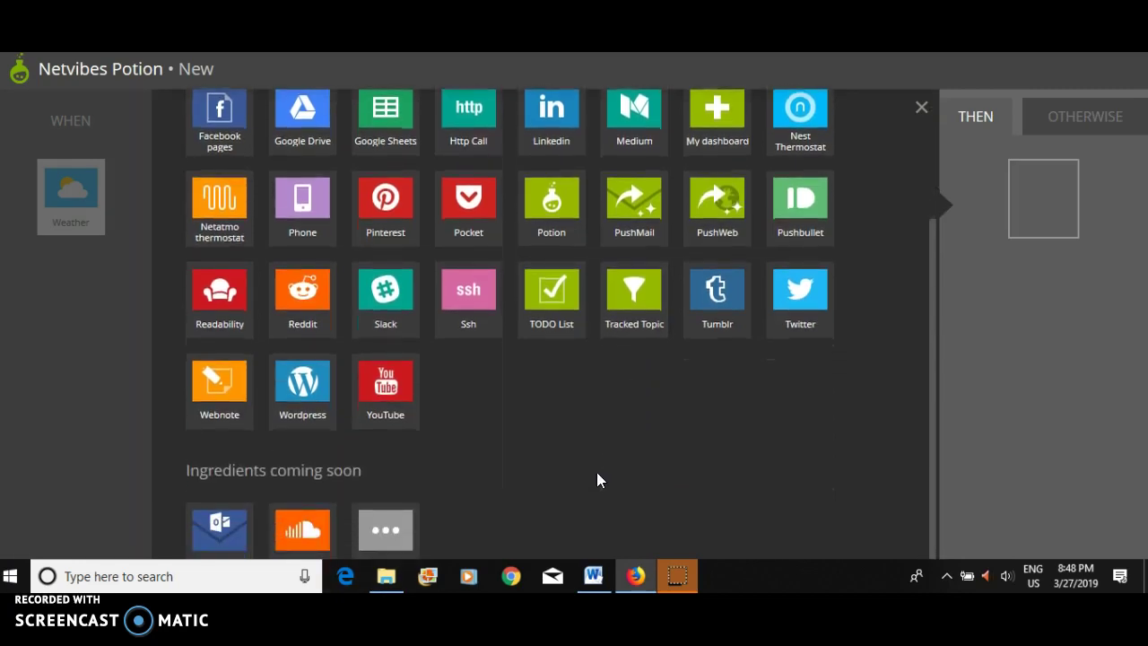
pyautogui.scroll(3, 582, 358)
pyautogui.click(569, 180)
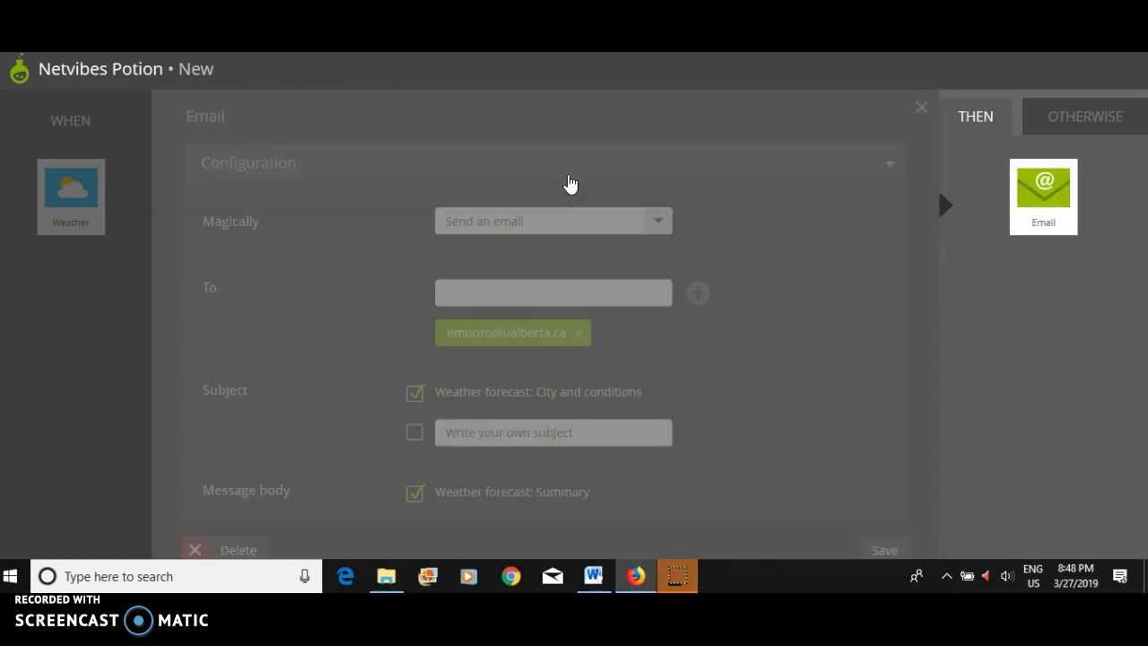
pyautogui.scroll(-1, 688, 347)
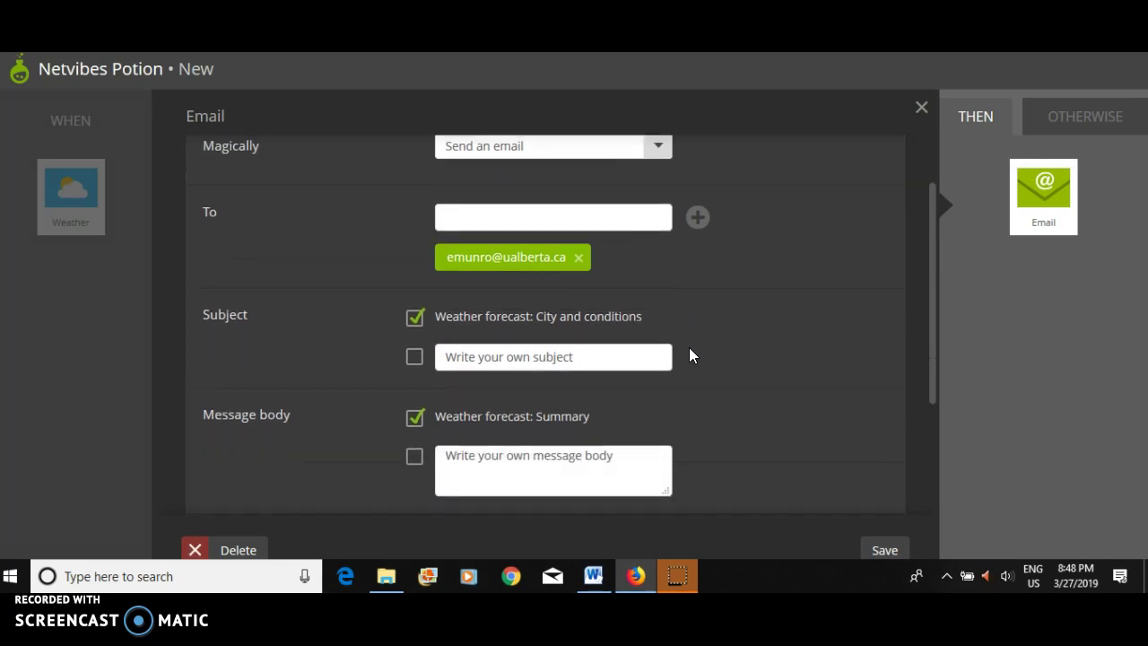
pyautogui.scroll(-2, 689, 348)
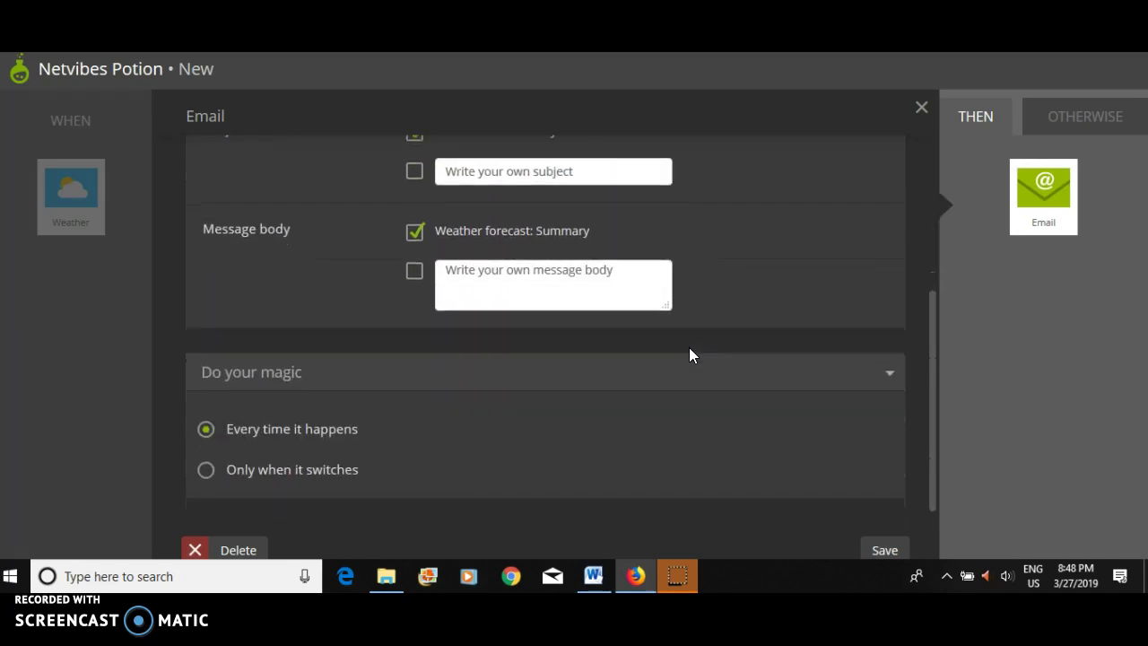
pyautogui.click(896, 549)
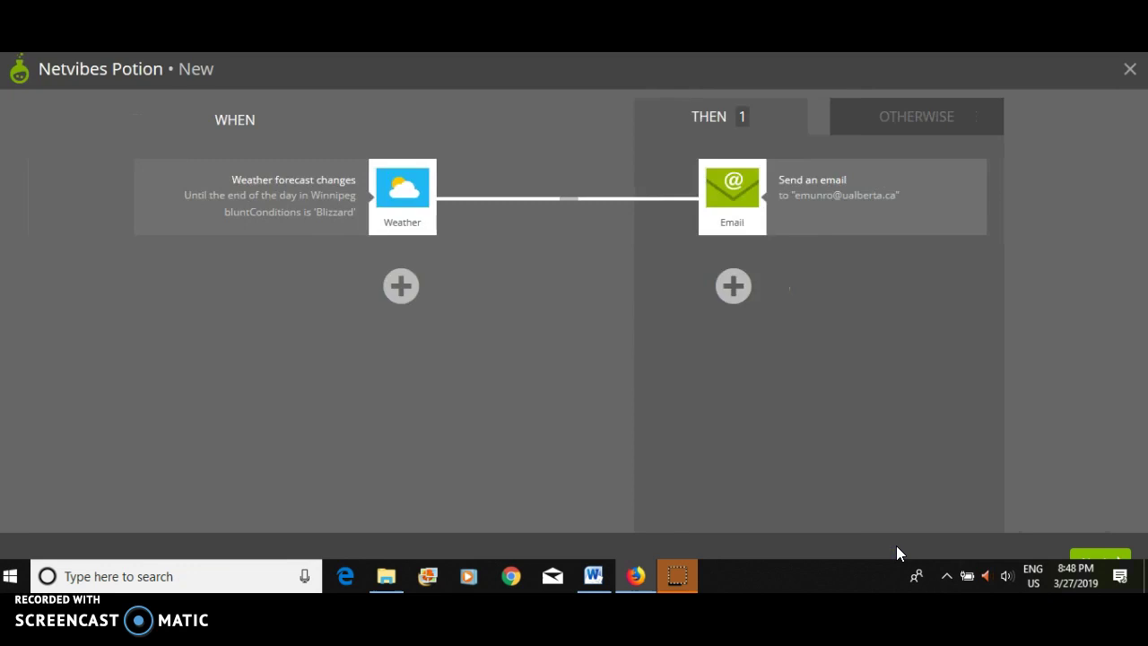
# Step: Finish the weather-to-email potion by naming it "Blizzard Alert" and saving it, and review its details
pyautogui.click(1103, 551)
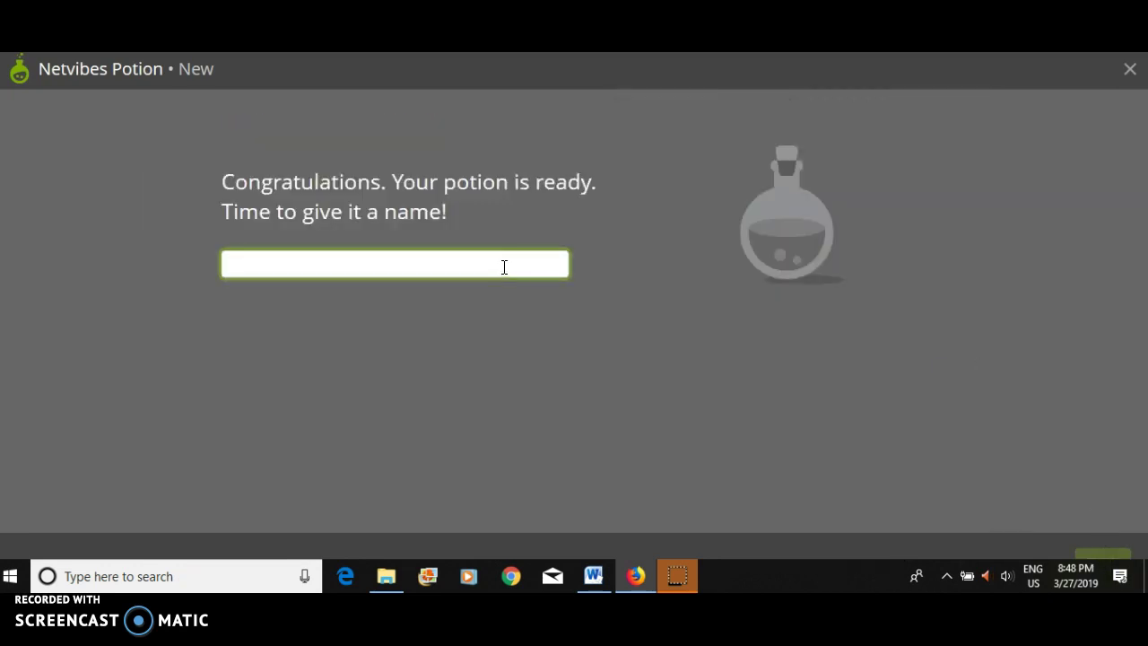
pyautogui.write('Bil')
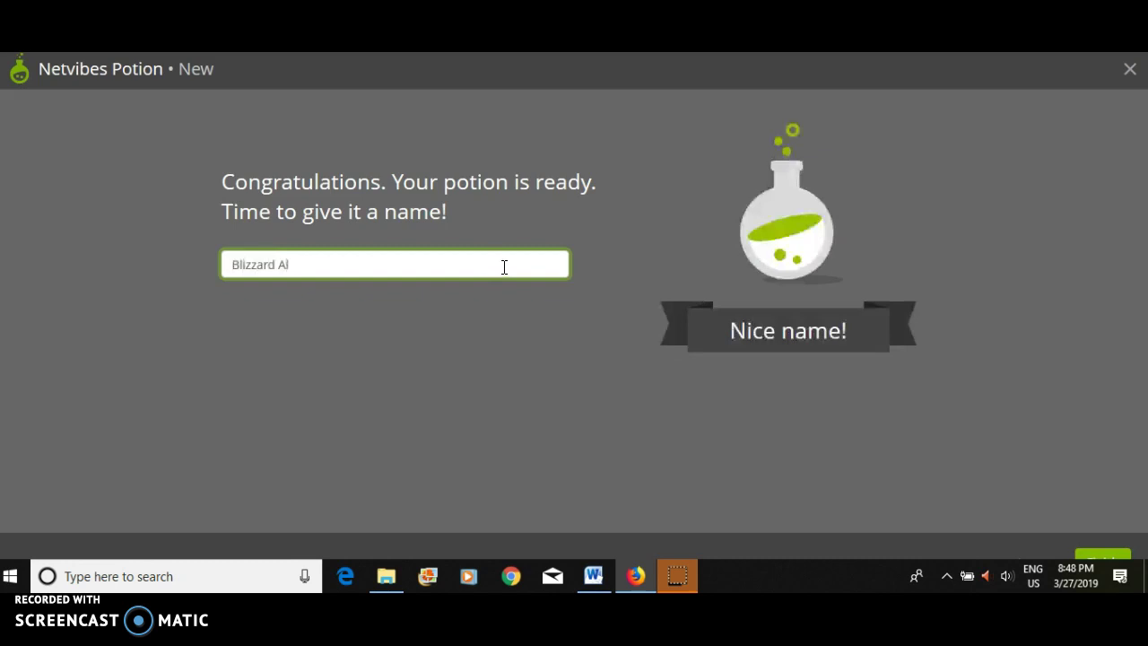
pyautogui.click(1113, 565)
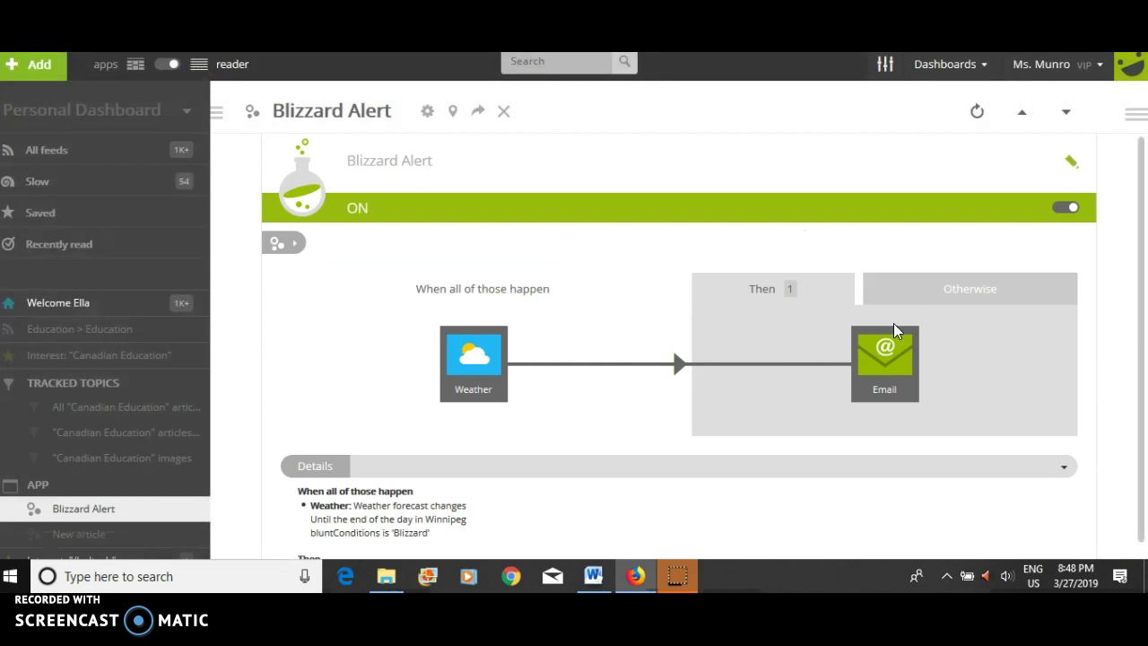
pyautogui.scroll(-1, 615, 284)
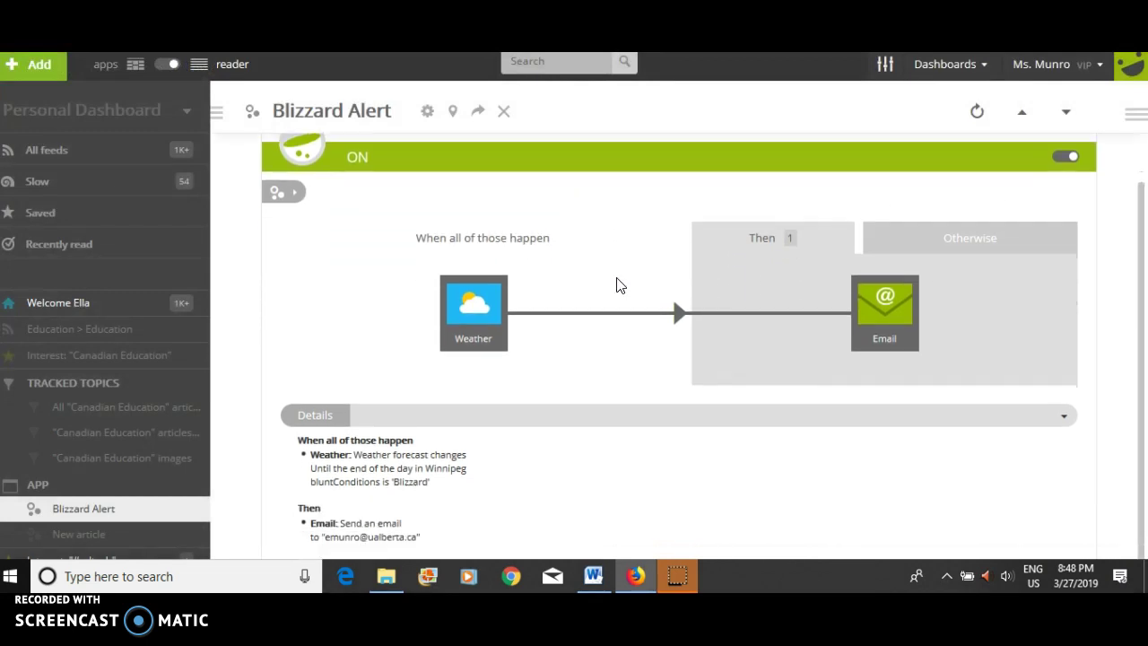
pyautogui.scroll(1, 715, 326)
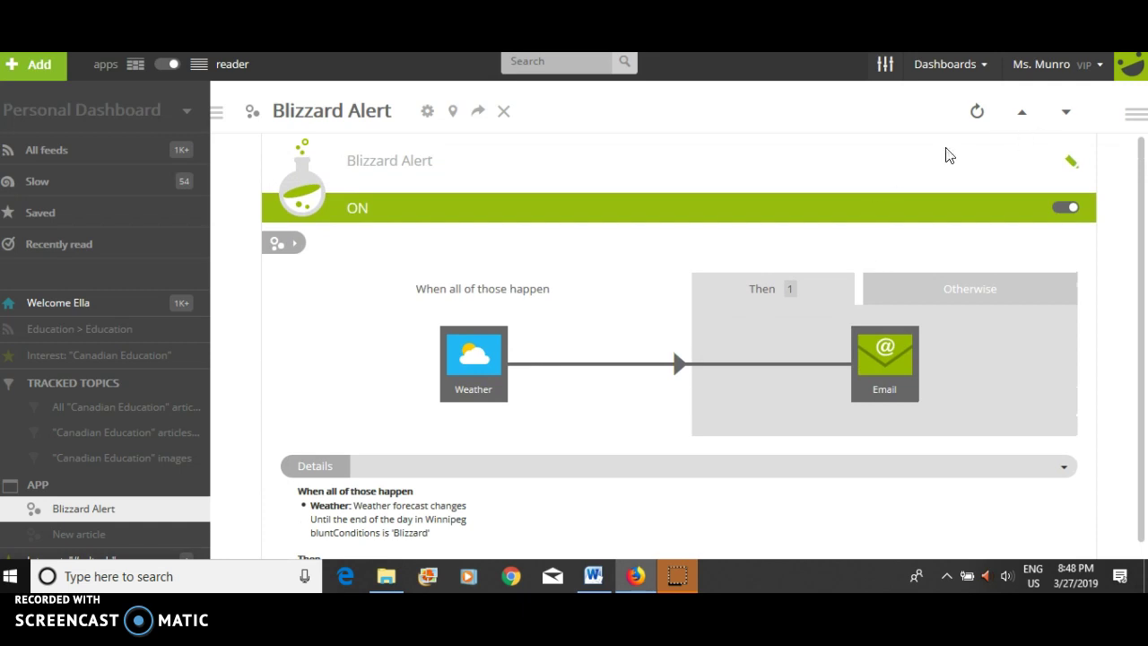
# Step: Switch the dashboard to the apps view and move the Blizzard Alert potion from the "Canadian Education" tab to the Welcome tab
pyautogui.click(134, 68)
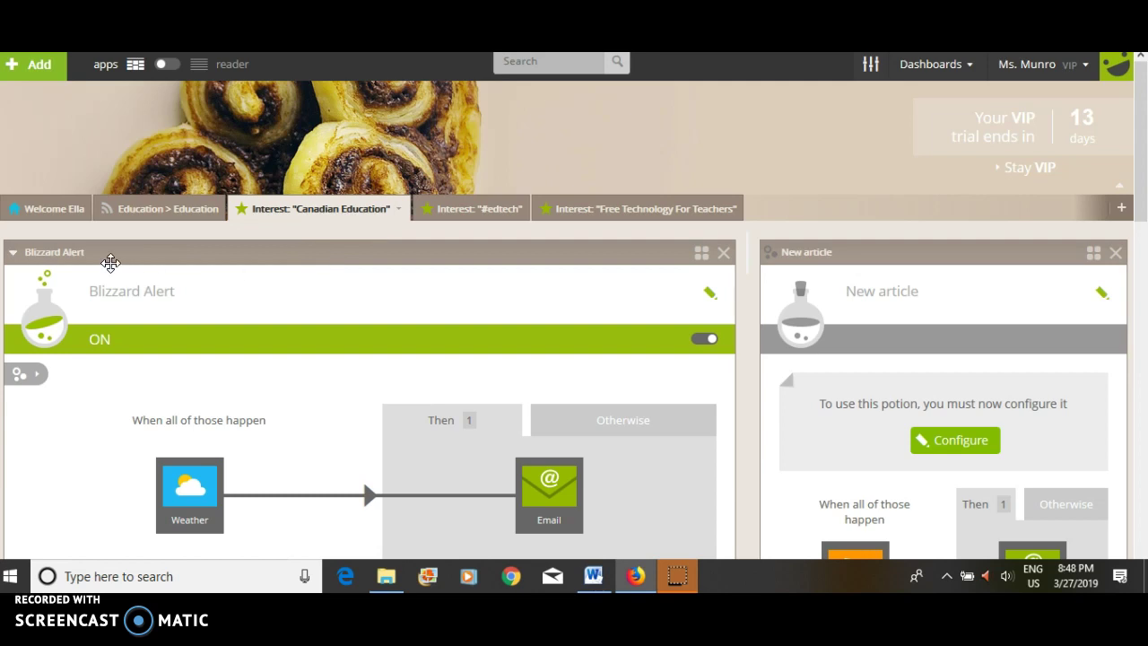
pyautogui.moveTo(78, 243); pyautogui.dragTo(56, 212)
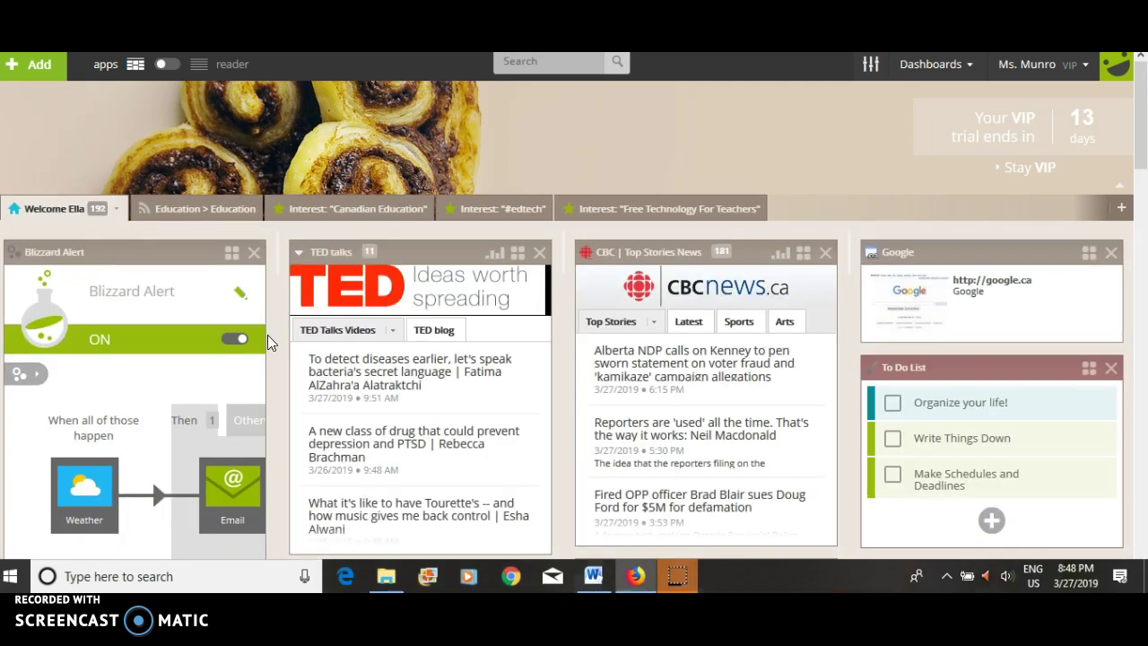